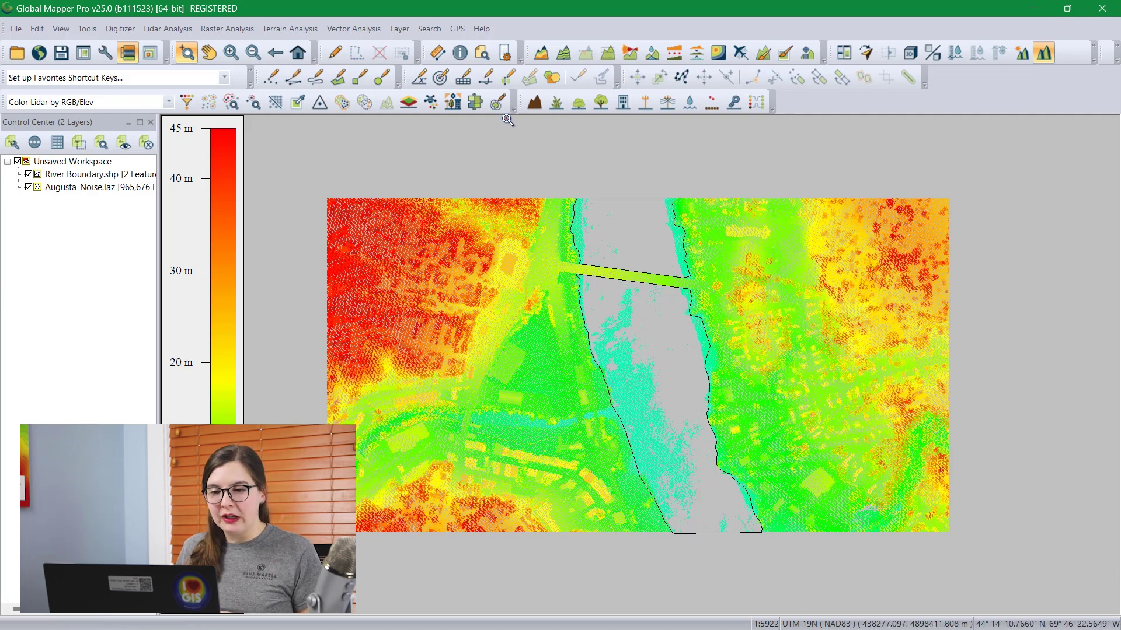
Open Automatic Point Cloud Analysis for Augusta_Noise.laz and check Ground under Features to Classify.
left_click(453, 102)
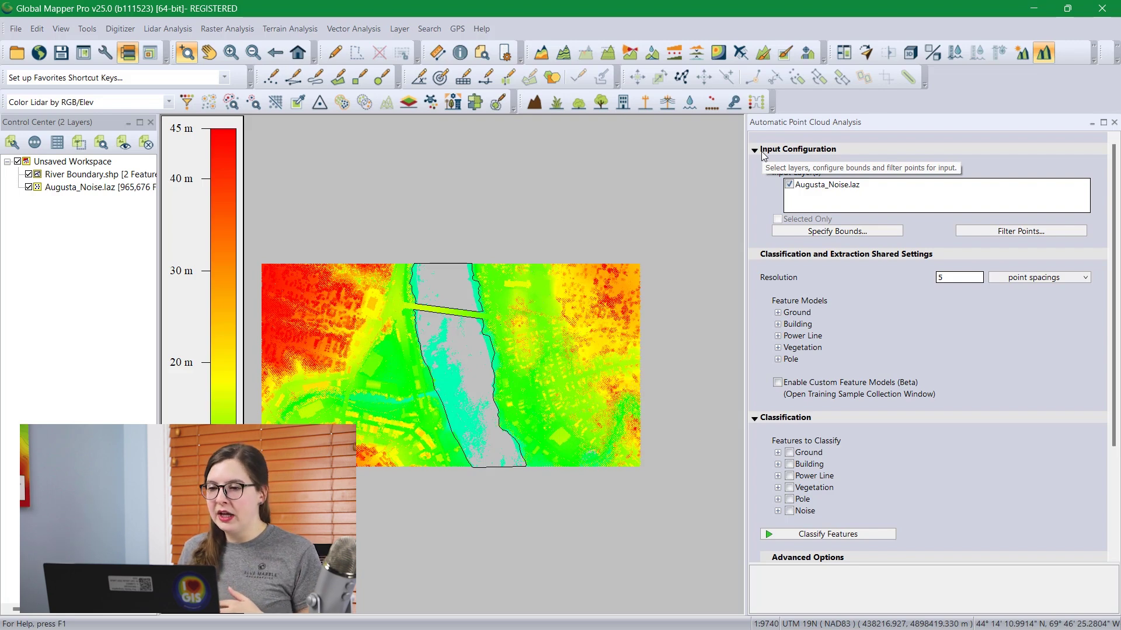
scroll(830, 262, "down", 4)
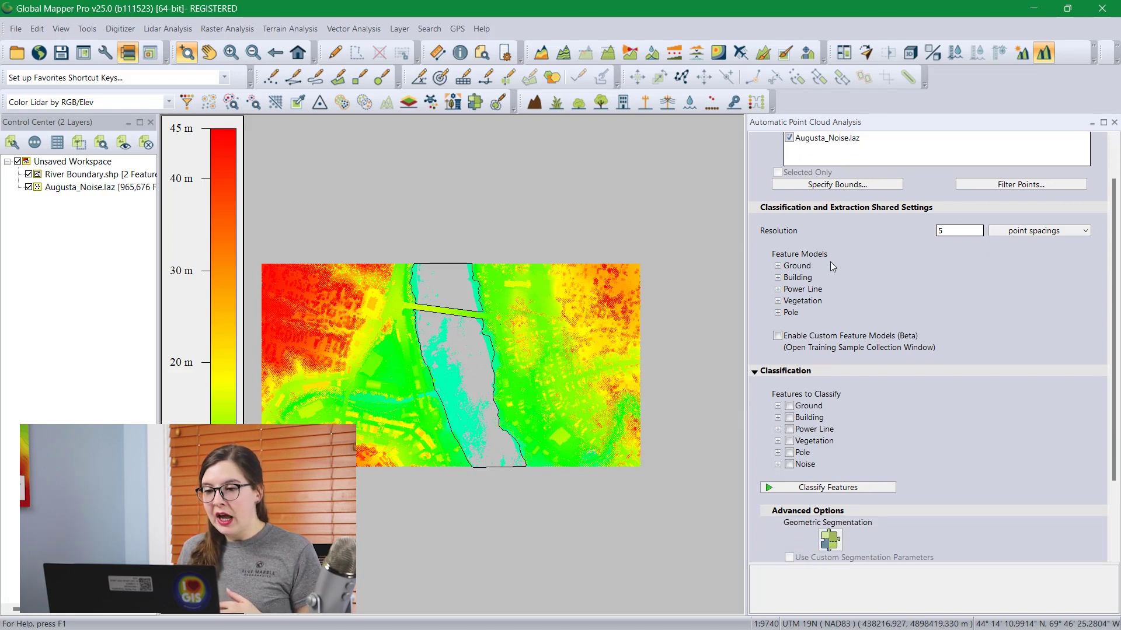
scroll(830, 266, "down", 1)
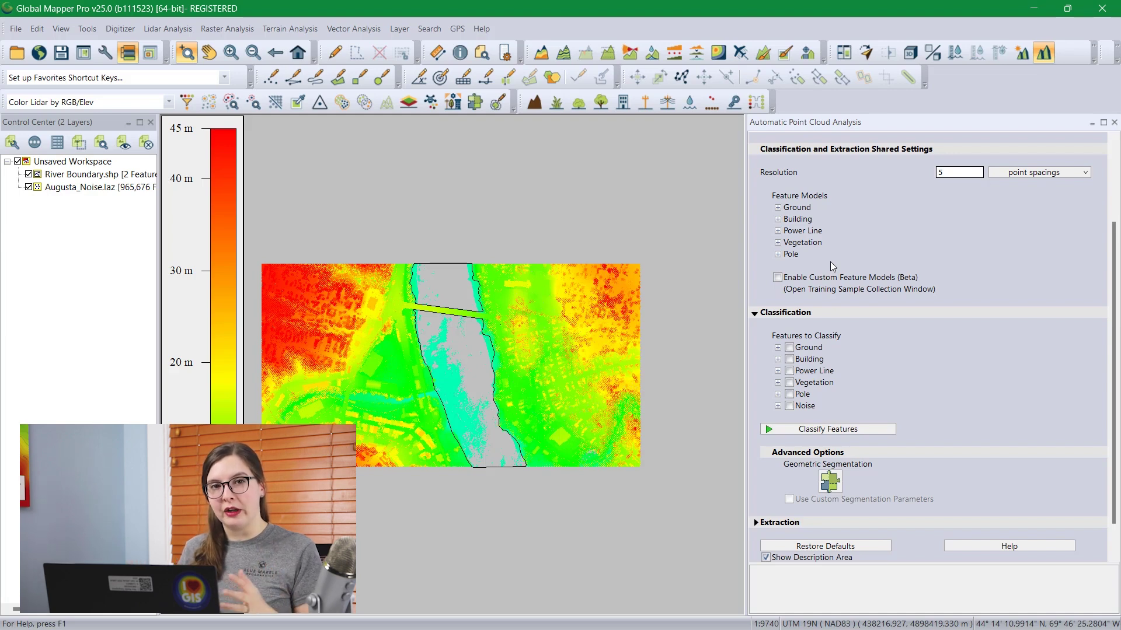
scroll(831, 262, "down", 1)
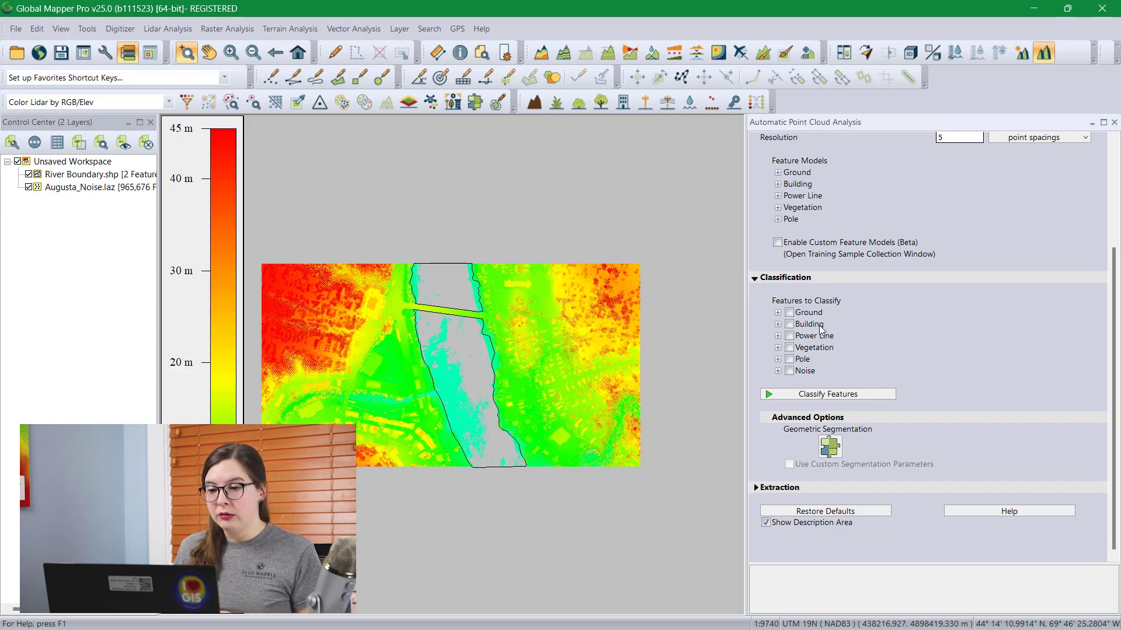
left_click(789, 312)
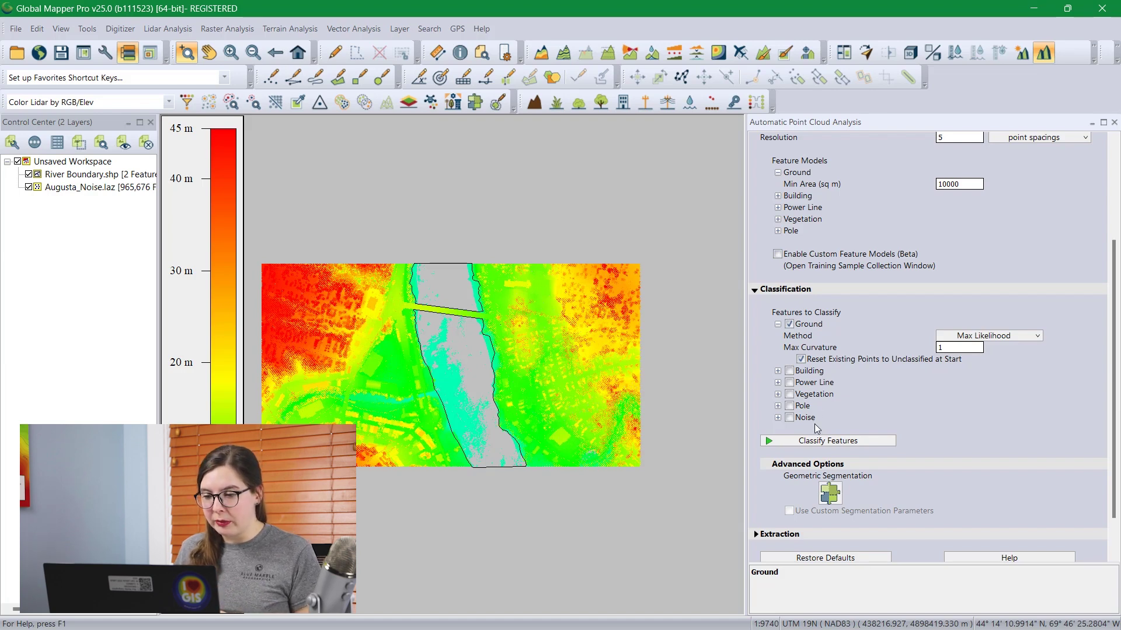
Add Noise to the checked features and run Classify Features for Ground and Noise.
left_click(789, 418)
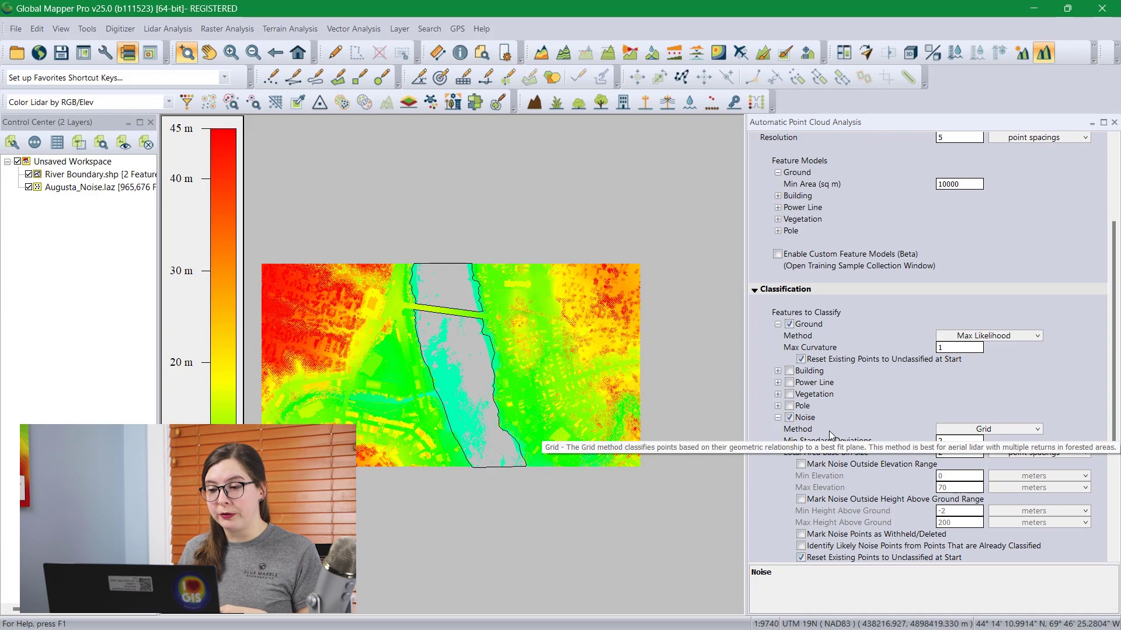
scroll(829, 431, "down", 3)
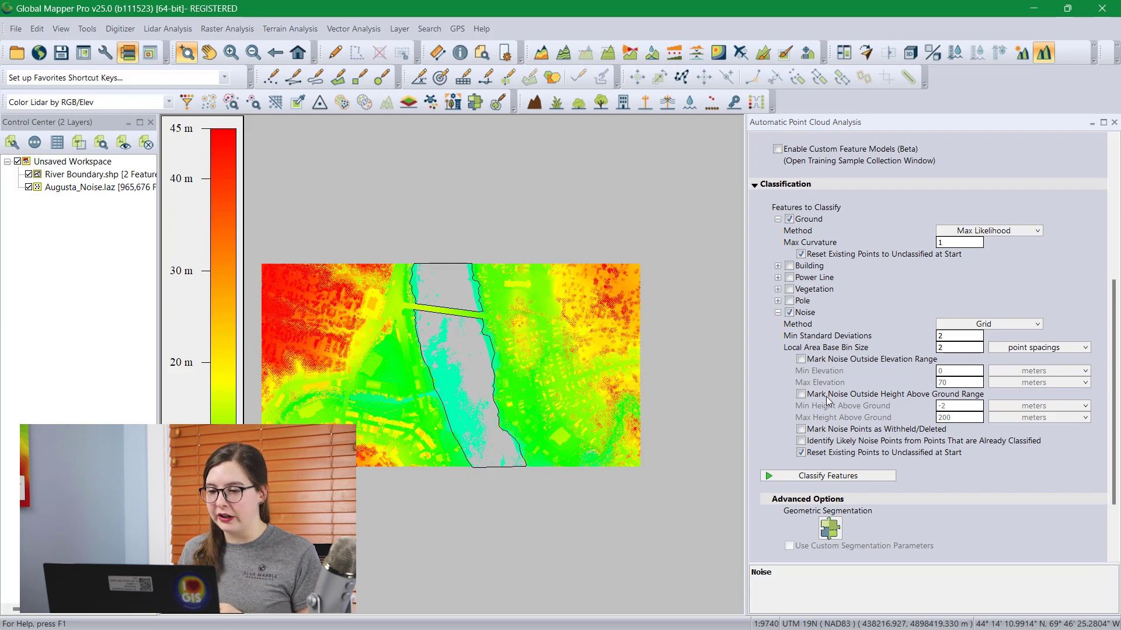
left_click(826, 476)
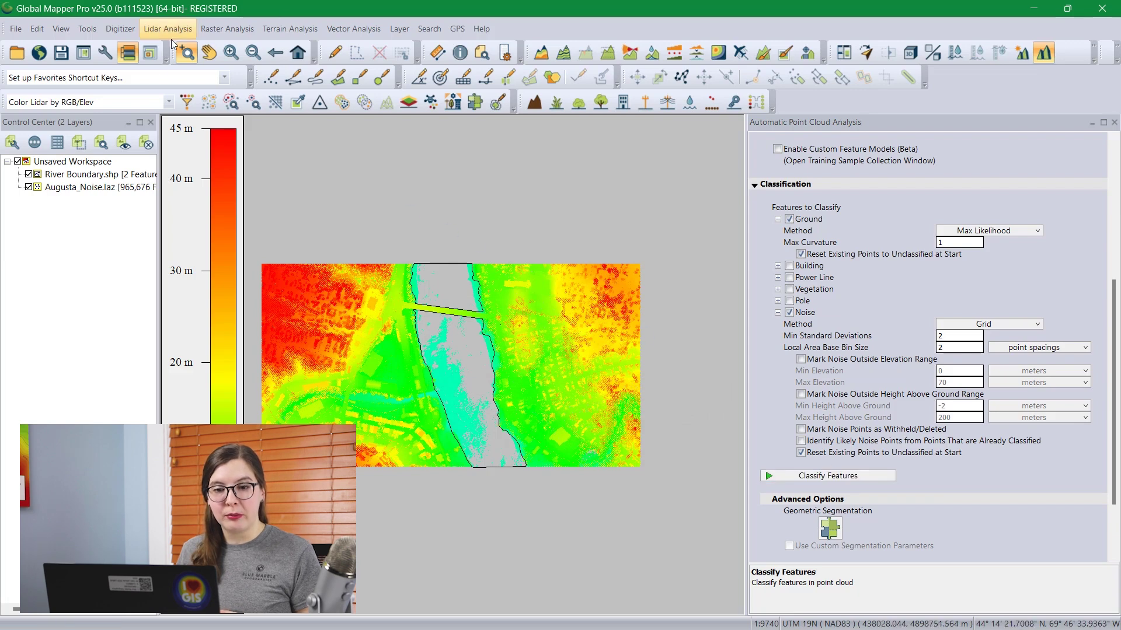
Colour the lidar by classification, zoom in on the bridge, and uncheck Noise.
left_click(150, 103)
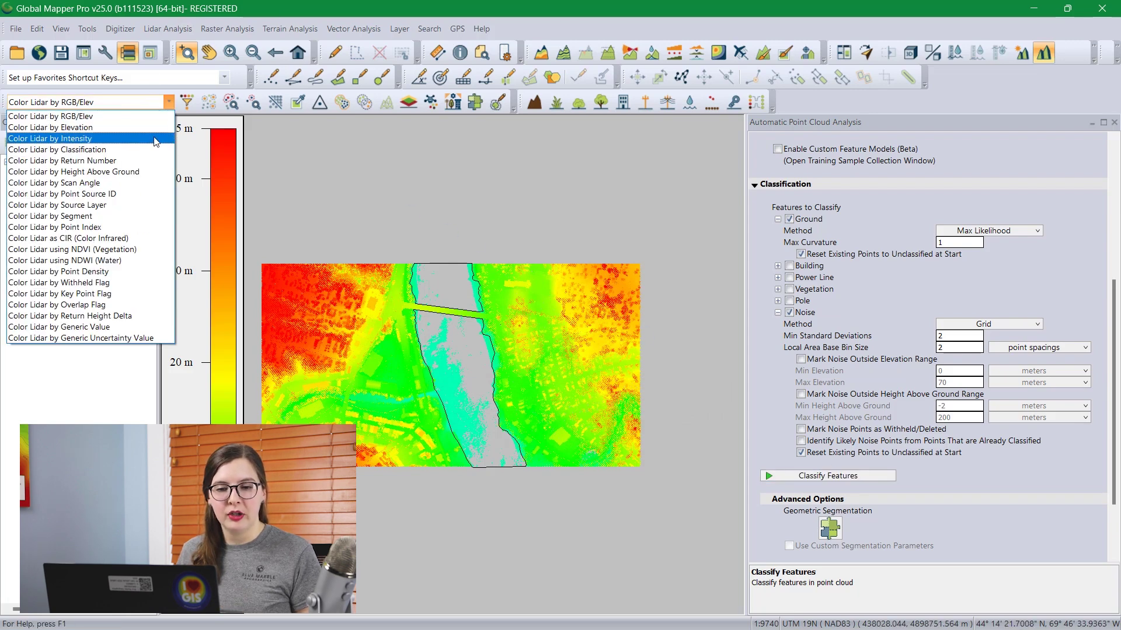
left_click(157, 149)
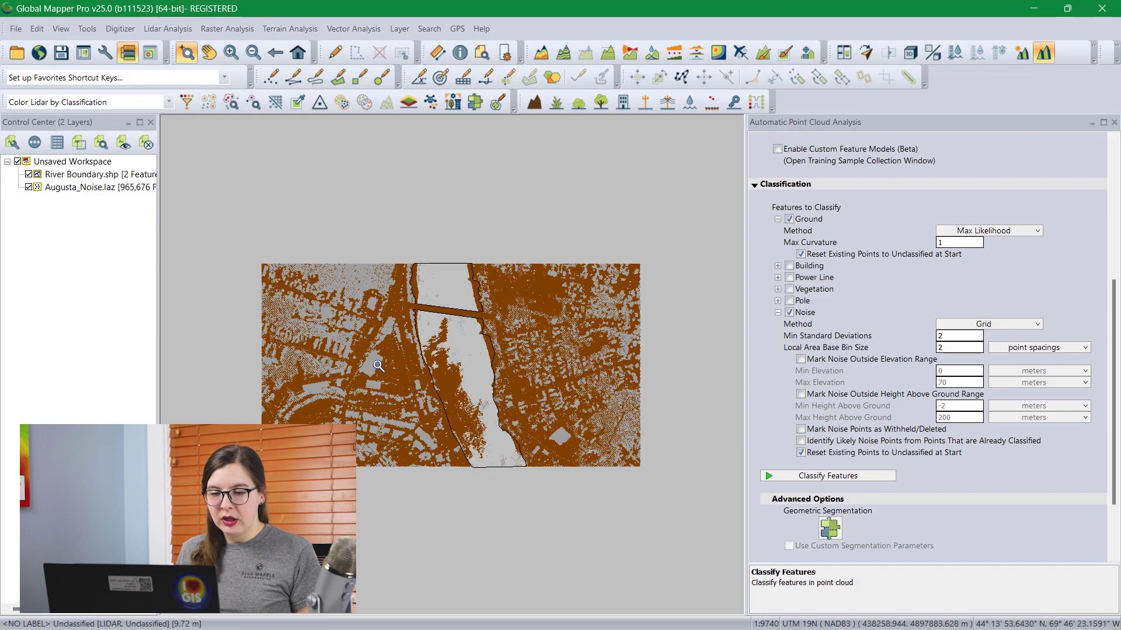
scroll(378, 365, "up", 1)
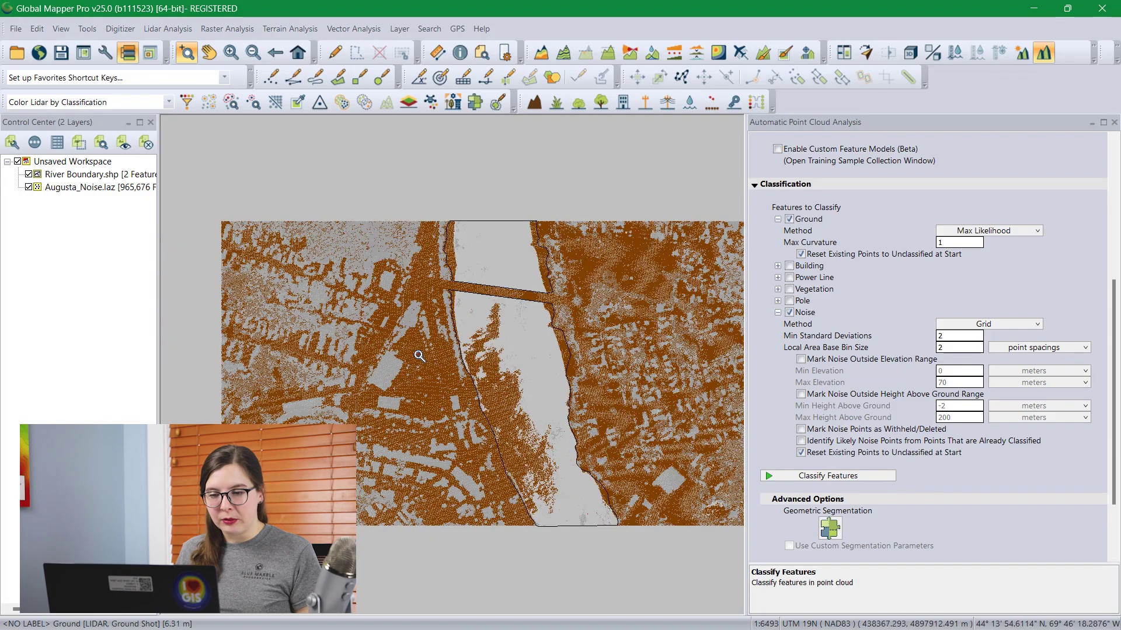
scroll(503, 275, "up", 3)
scroll(445, 309, "up", 2)
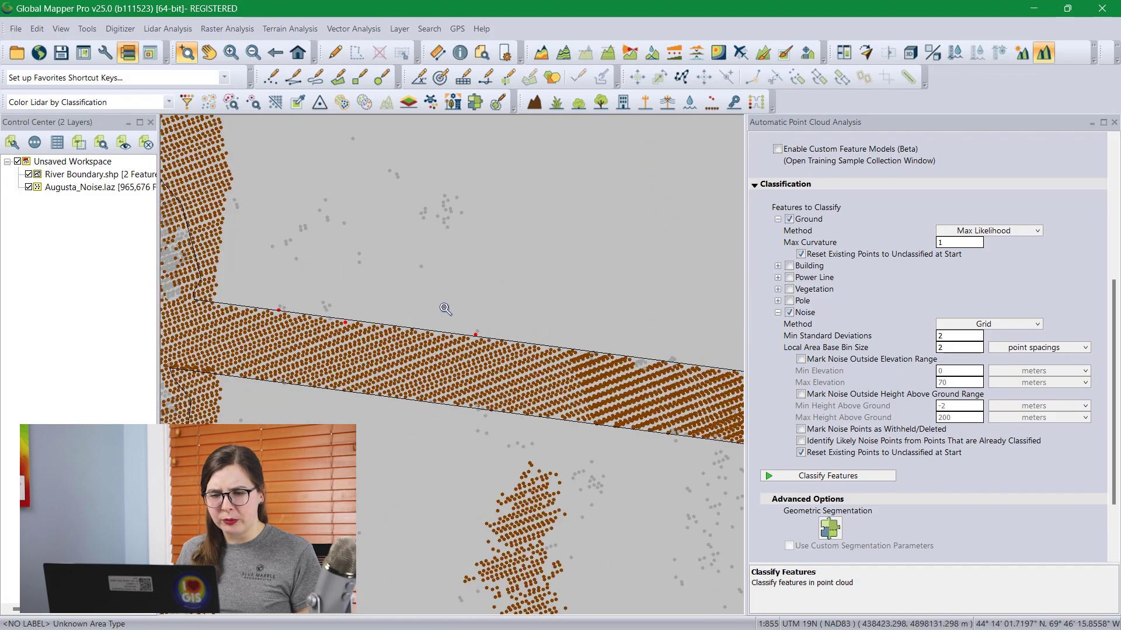
scroll(446, 309, "down", 1)
scroll(475, 358, "down", 2)
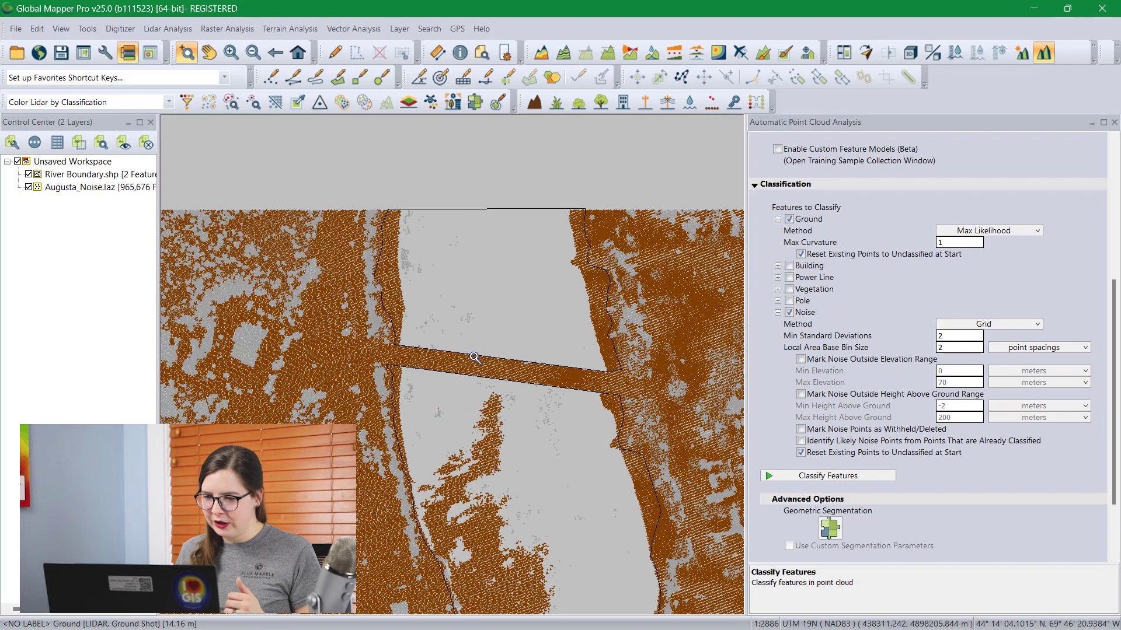
scroll(475, 358, "down", 2)
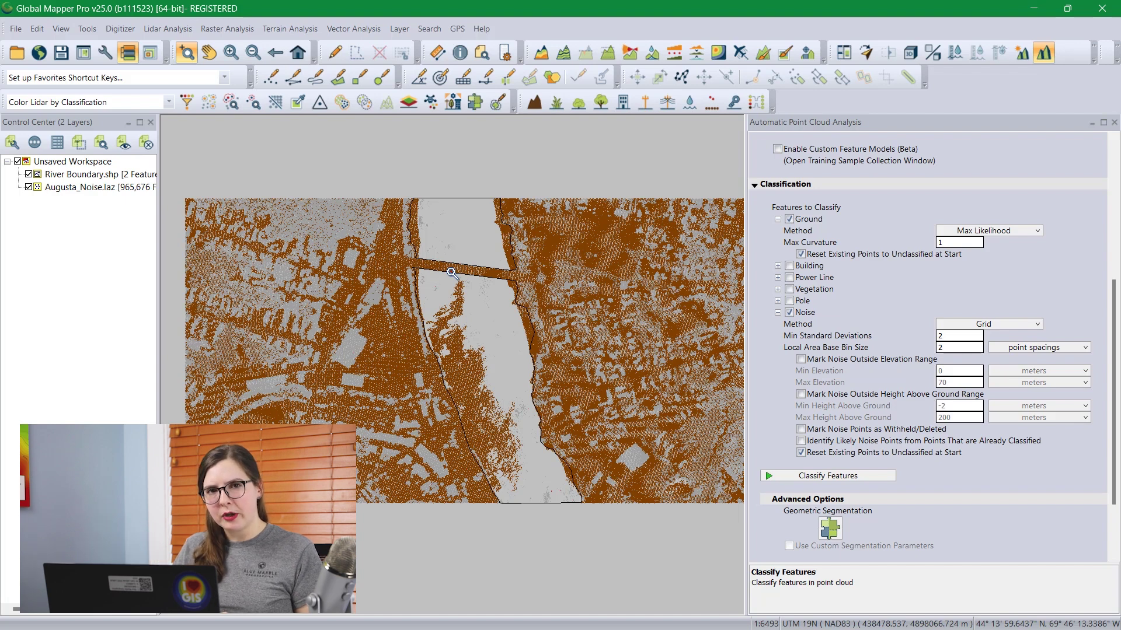
left_click(789, 312)
Swap Ground for Building and Vegetation, classify them, and close the analysis panel.
left_click(789, 219)
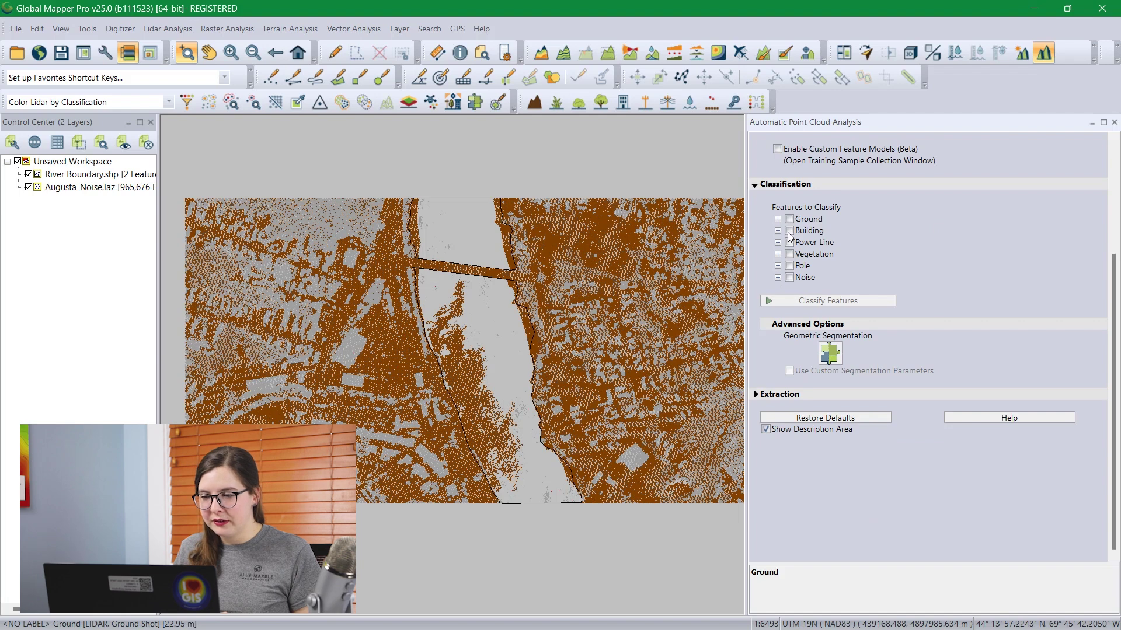
left_click(789, 231)
left_click(789, 312)
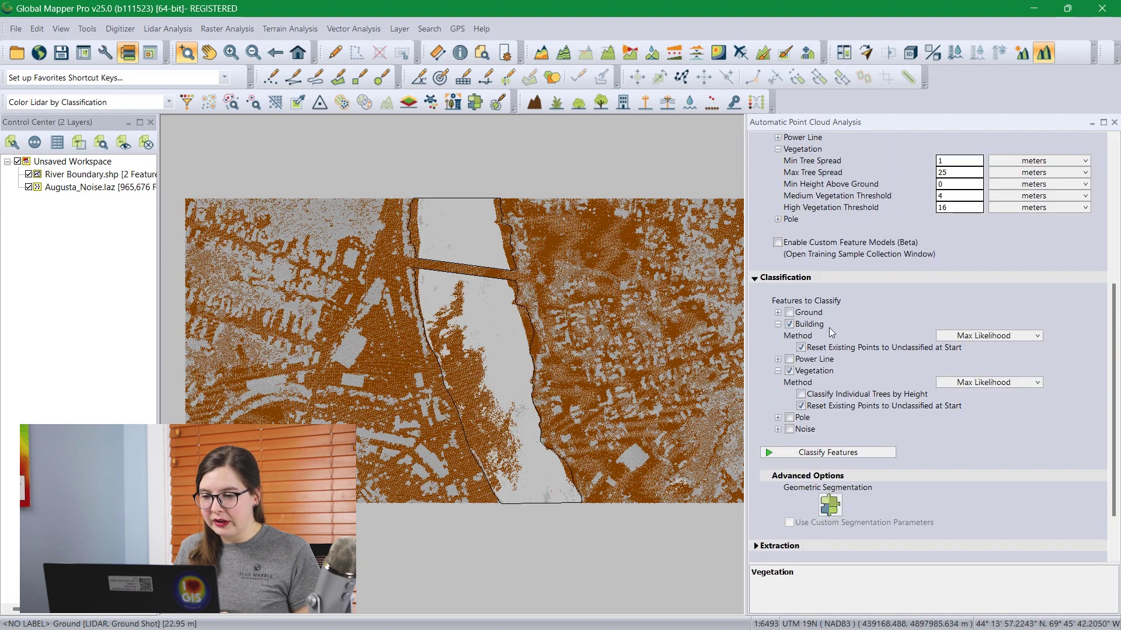
scroll(922, 403, "down", 2)
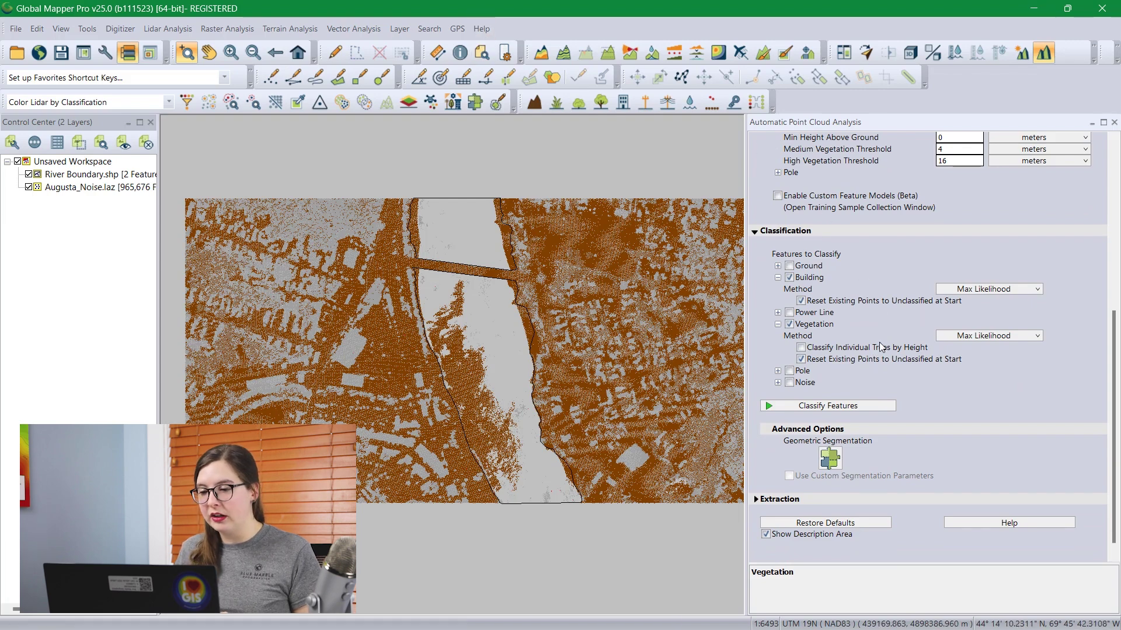
left_click(857, 409)
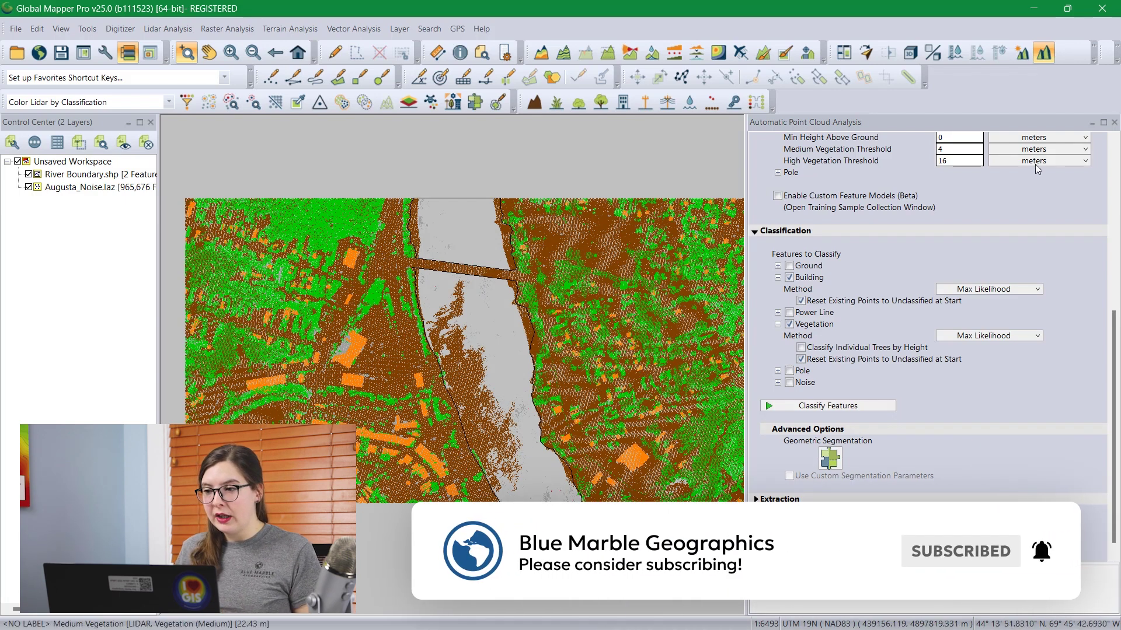
left_click(1115, 123)
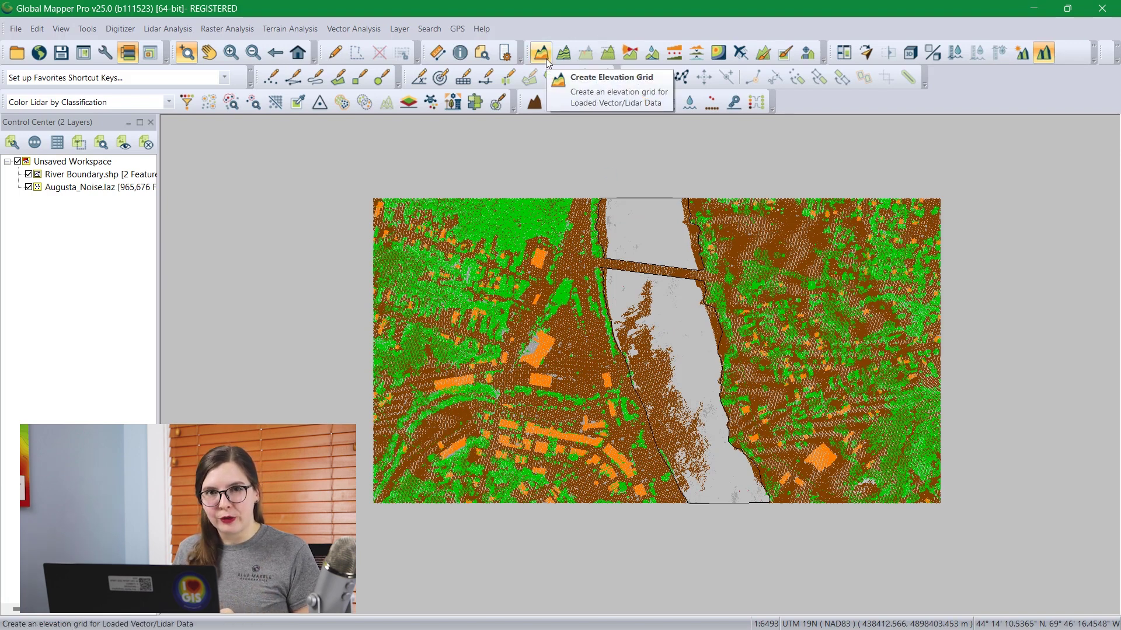
Start Create Elevation Grid with both Augusta_Noise.laz and River Boundary.shp selected.
left_click(545, 59)
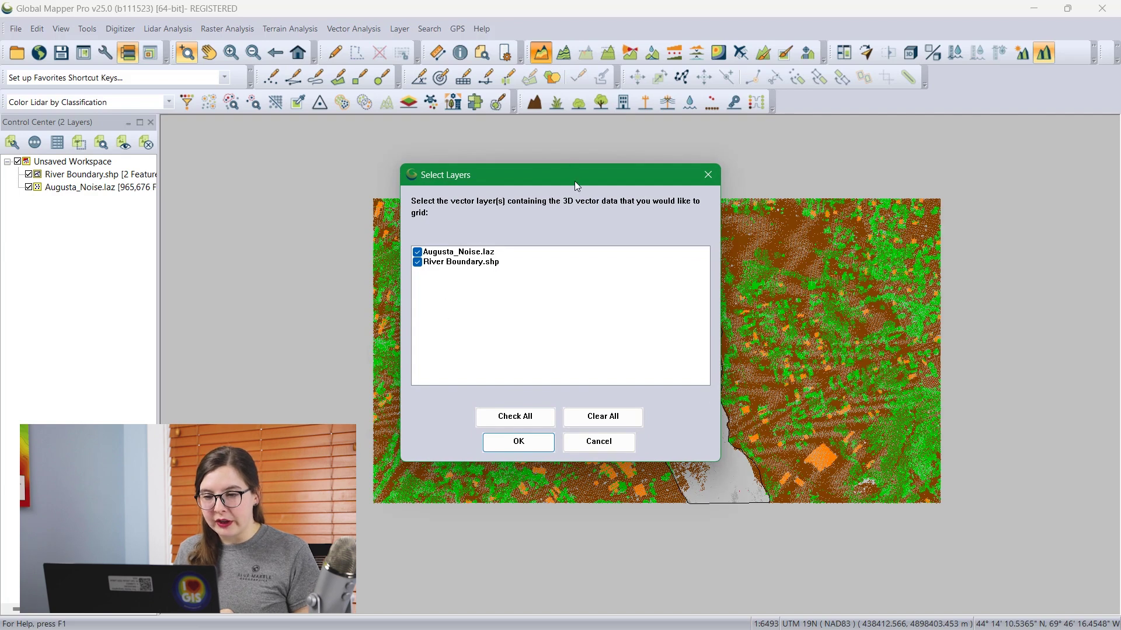
left_click_drag(575, 185, 403, 186)
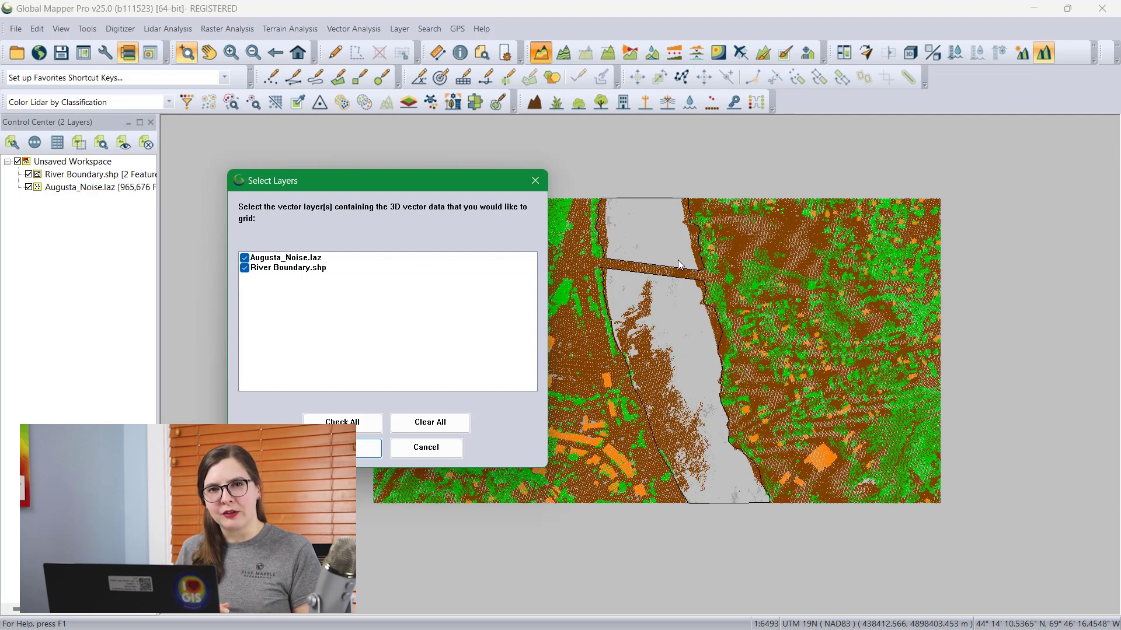
left_click(369, 451)
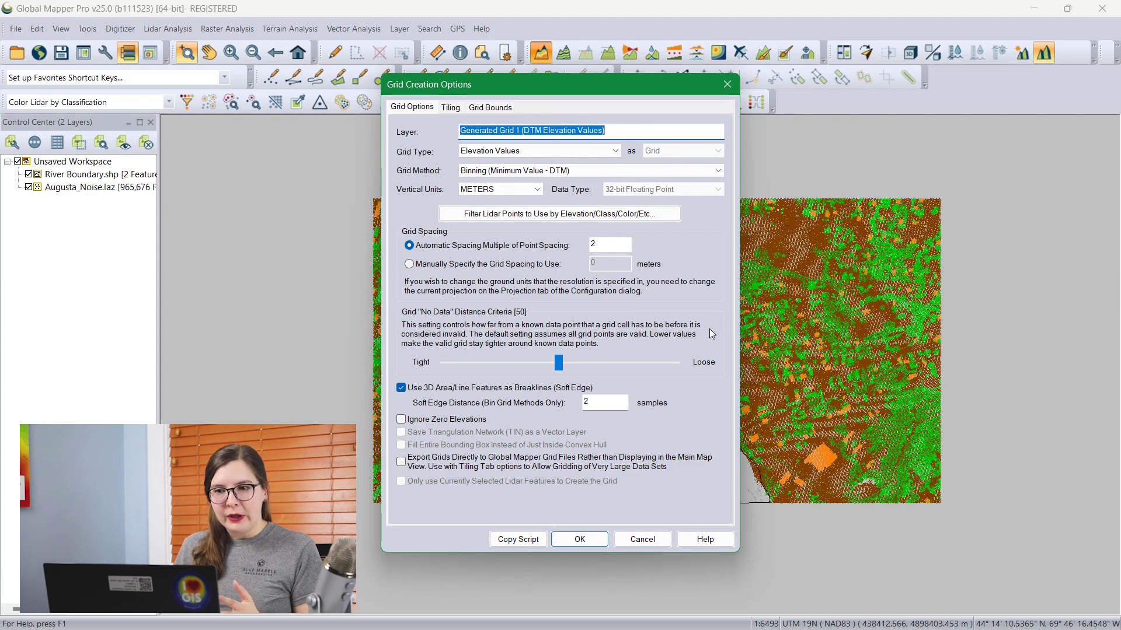
Keep Binning (Minimum Value - DTM) and filter the grid's lidar points to 2 - Ground only.
left_click(591, 173)
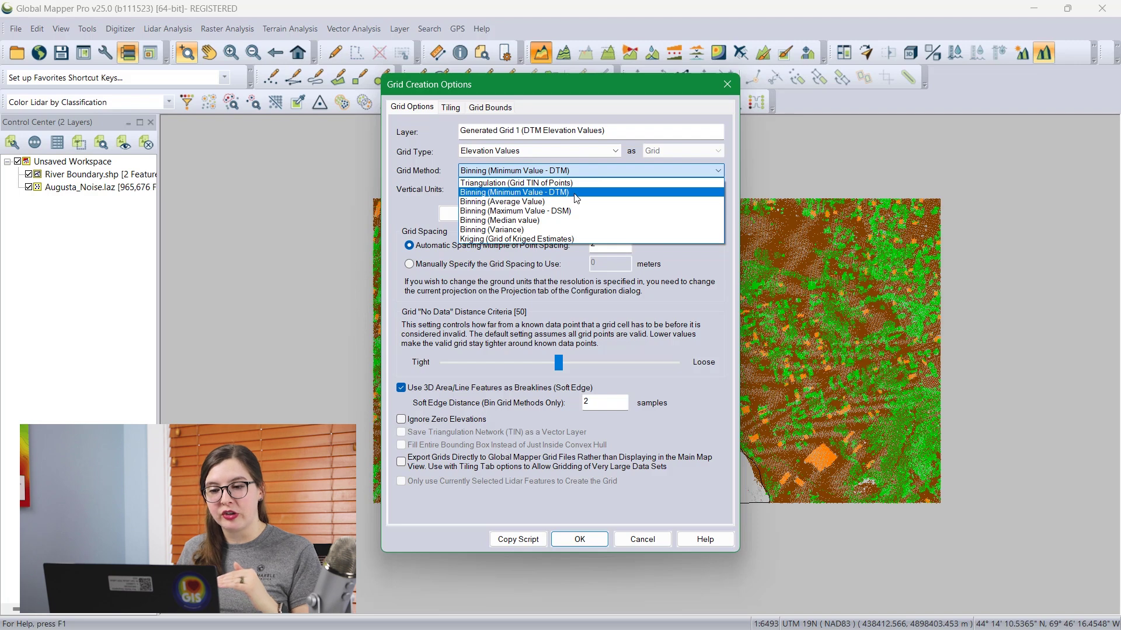
left_click(577, 193)
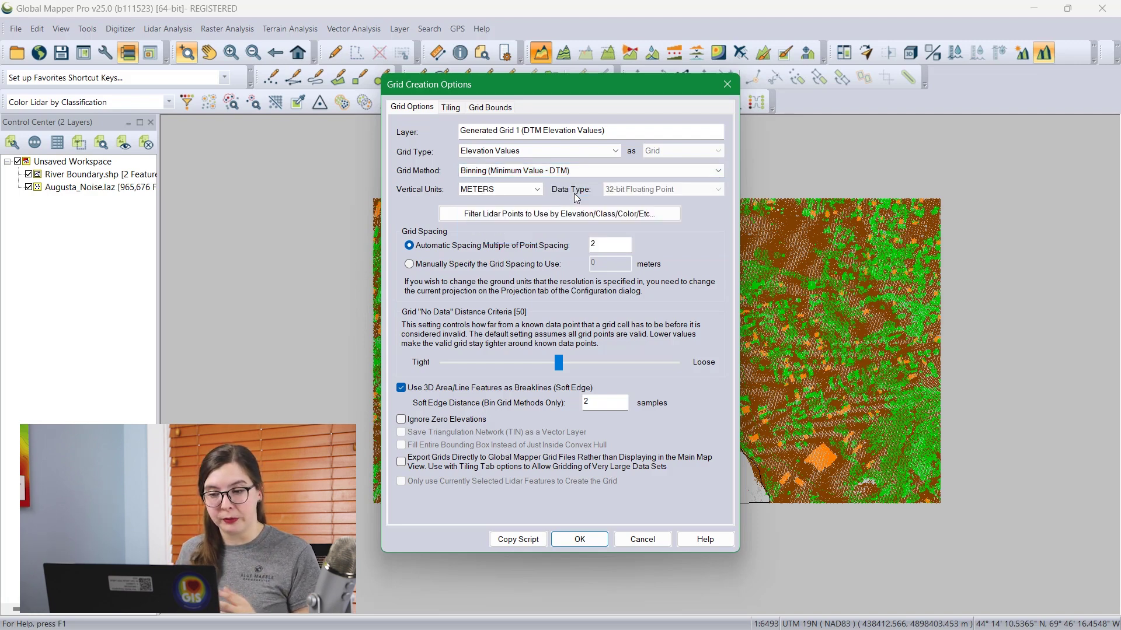
left_click(553, 217)
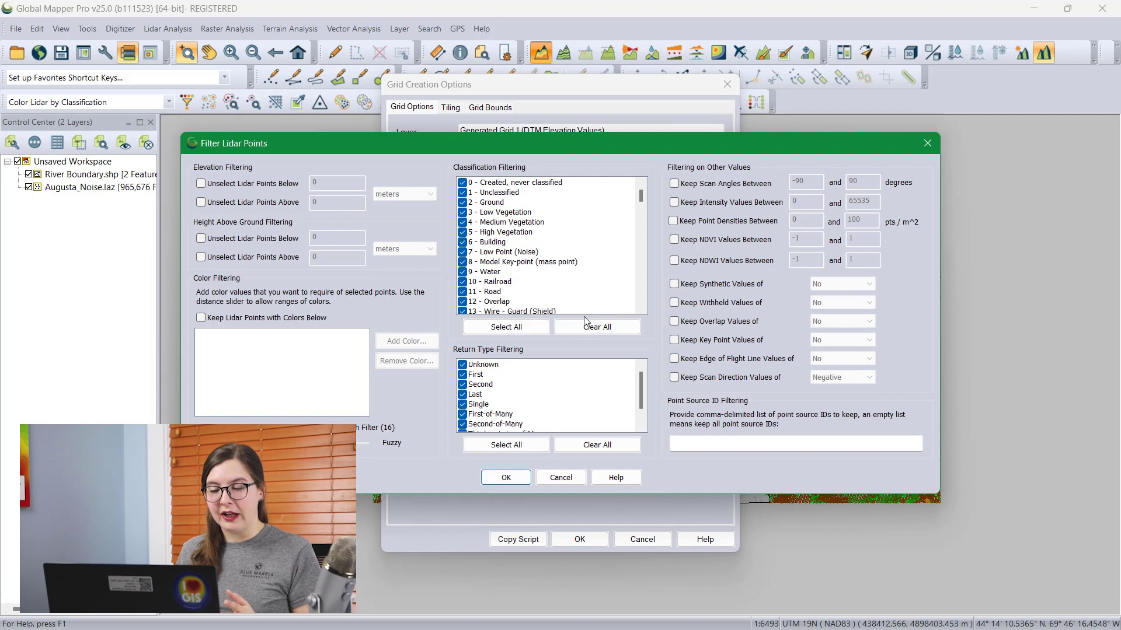
left_click(594, 329)
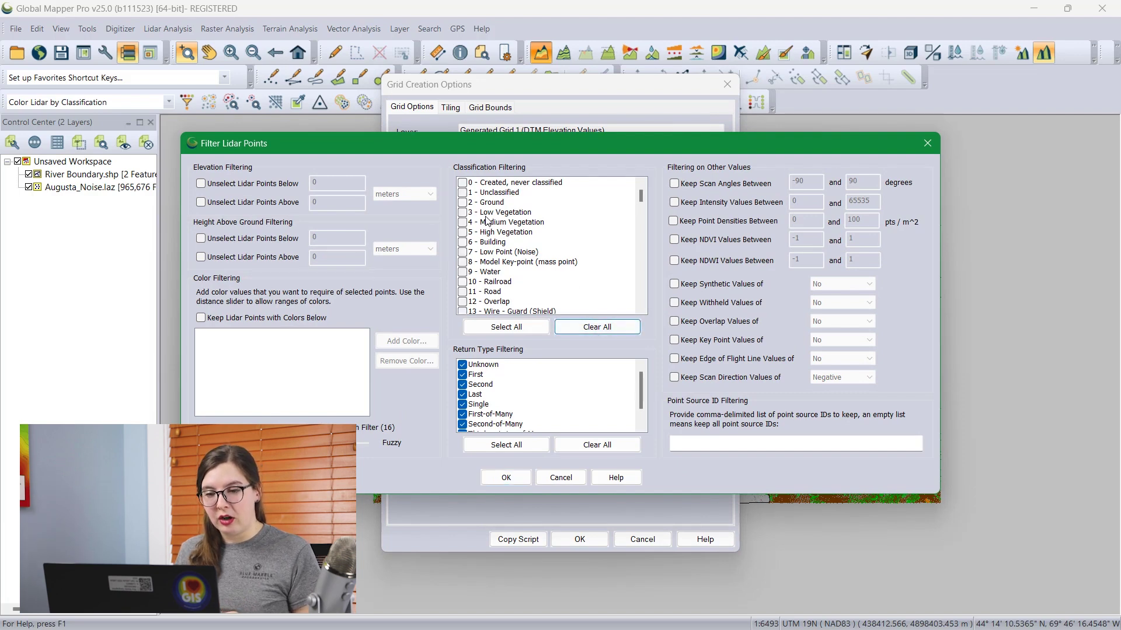
left_click(463, 203)
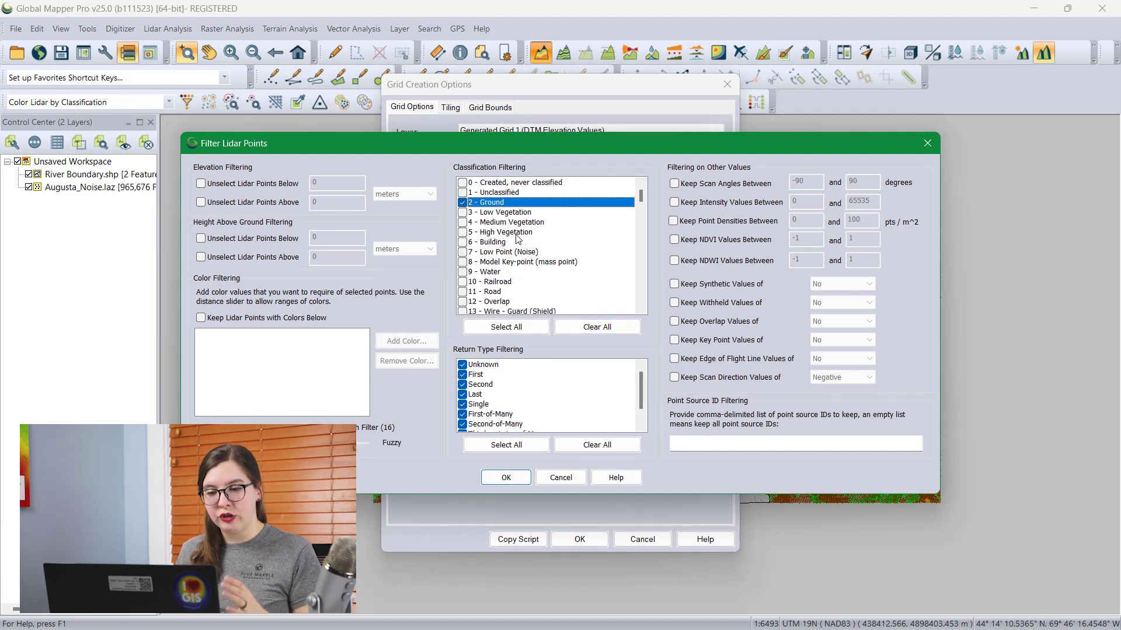
left_click(505, 477)
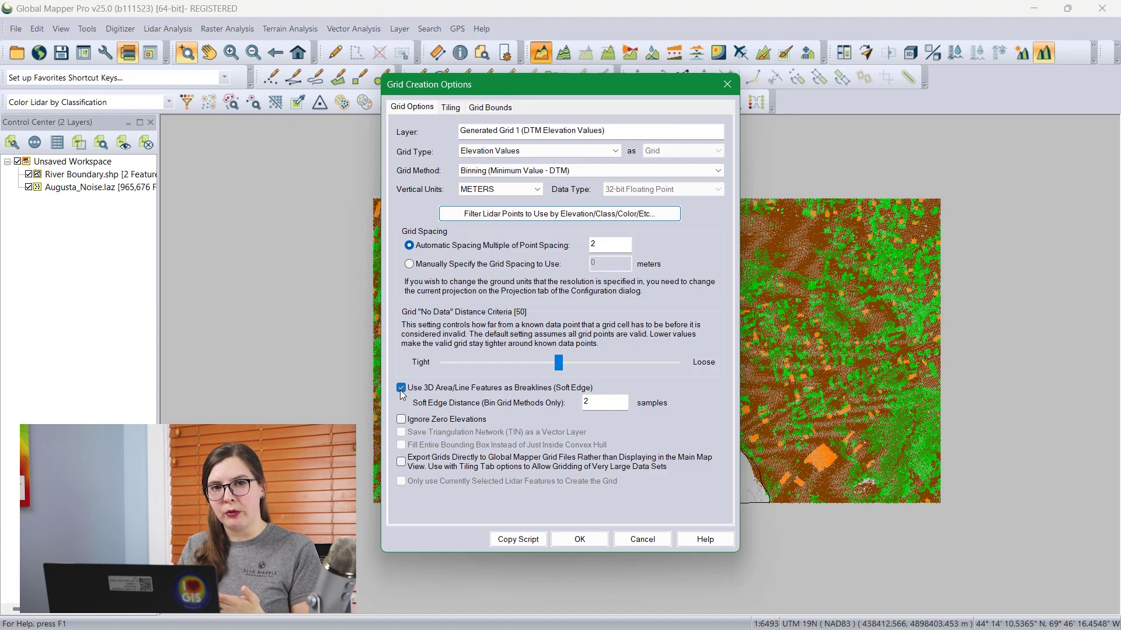
Move the grid options aside to view the river boundary, then create the DTM grid.
left_click_drag(485, 87, 258, 87)
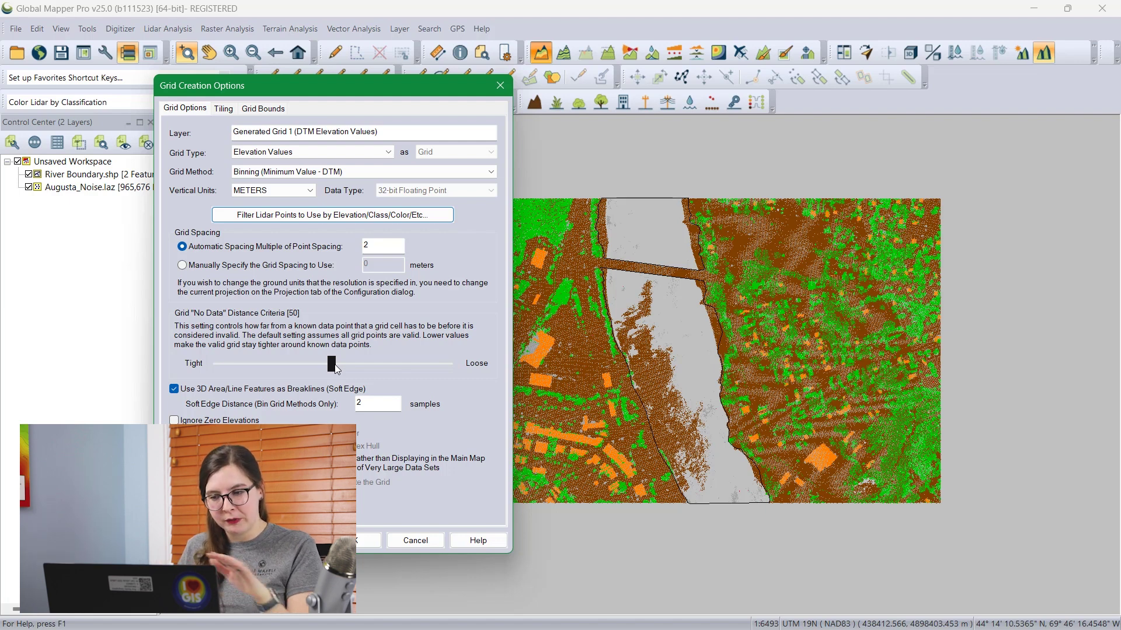
left_click(357, 541)
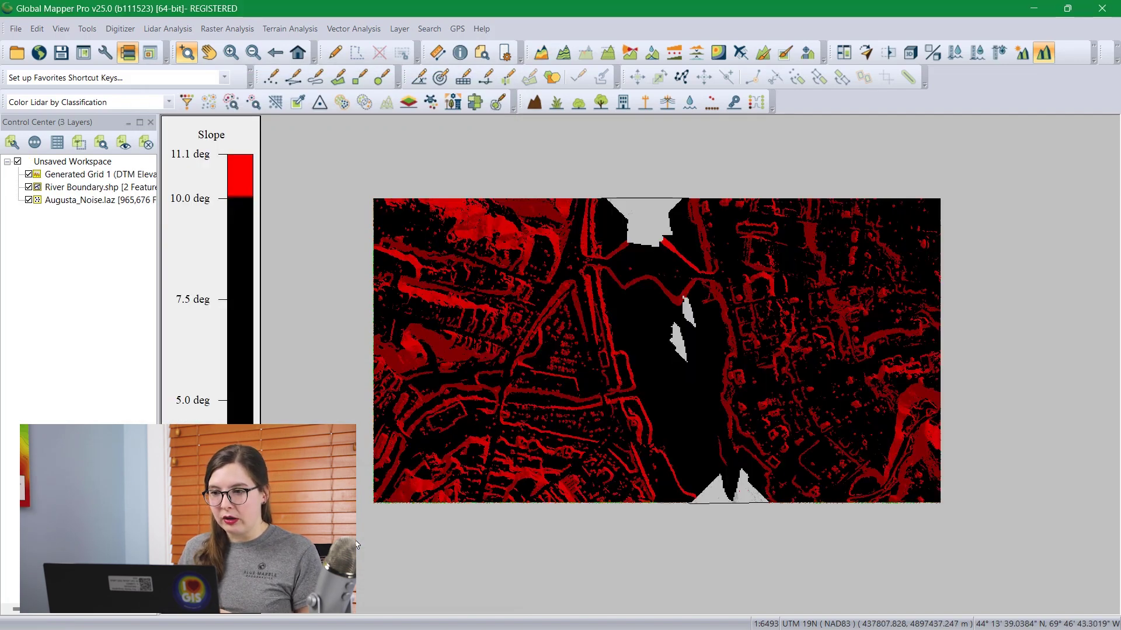
Apply the Atlas Shader to the DTM and zoom to inspect the flattened river.
left_click(1105, 102)
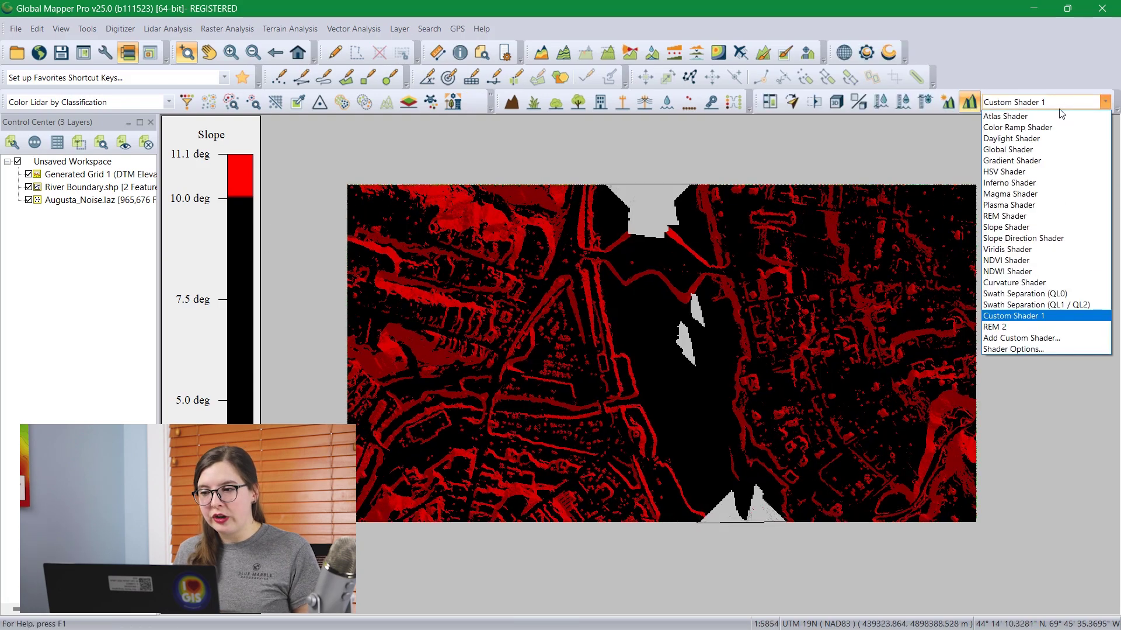
left_click(1058, 116)
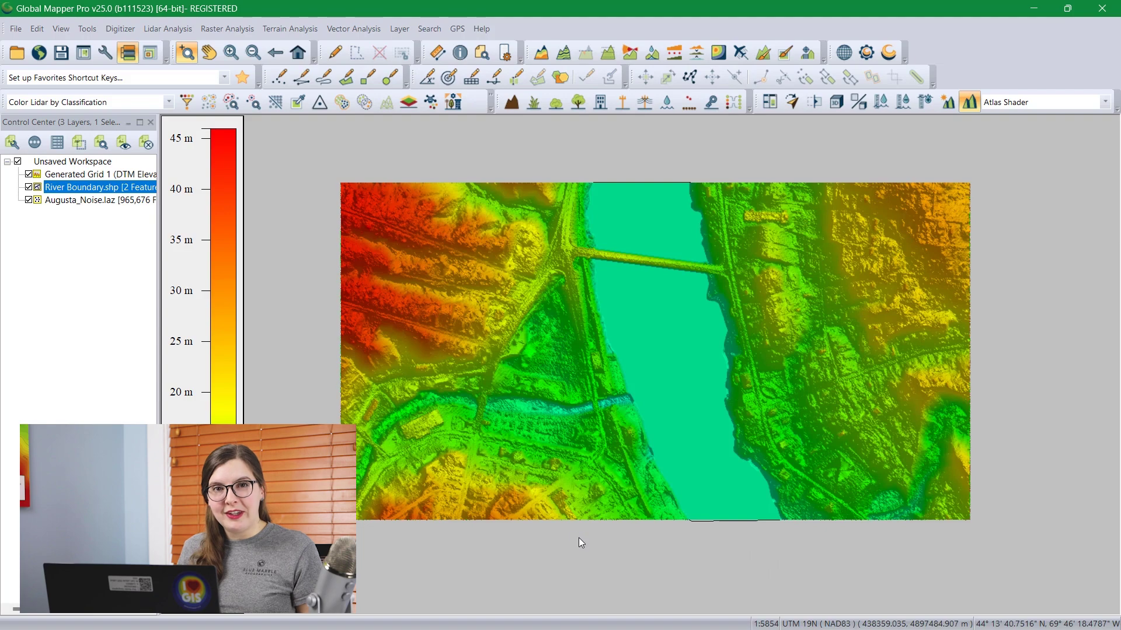
scroll(587, 481, "up", 5)
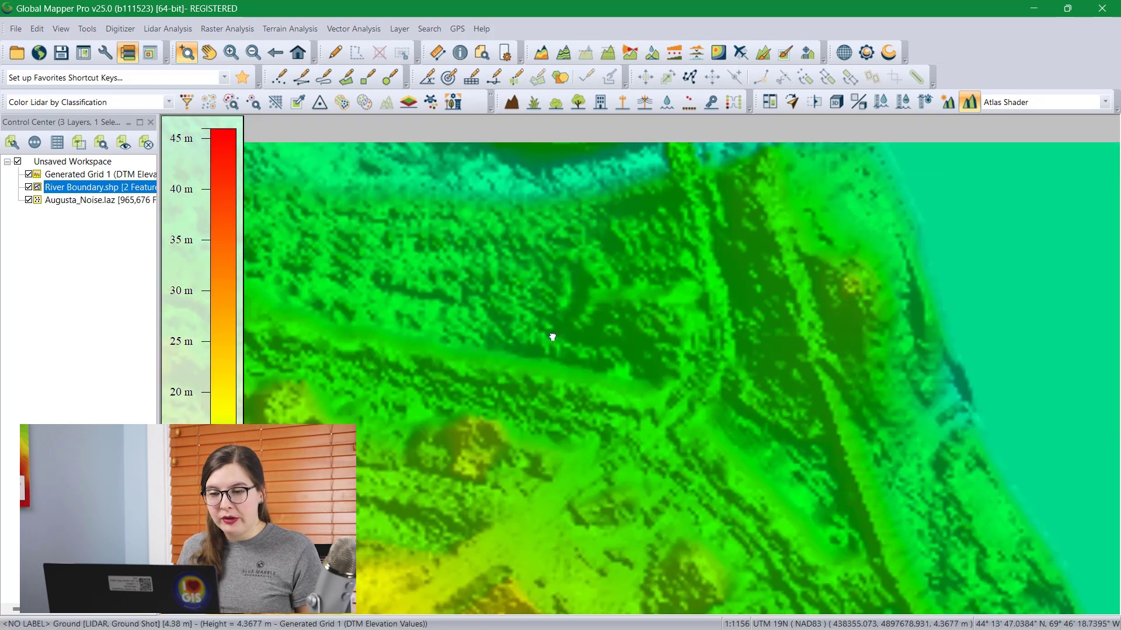
scroll(552, 303, "down", 4)
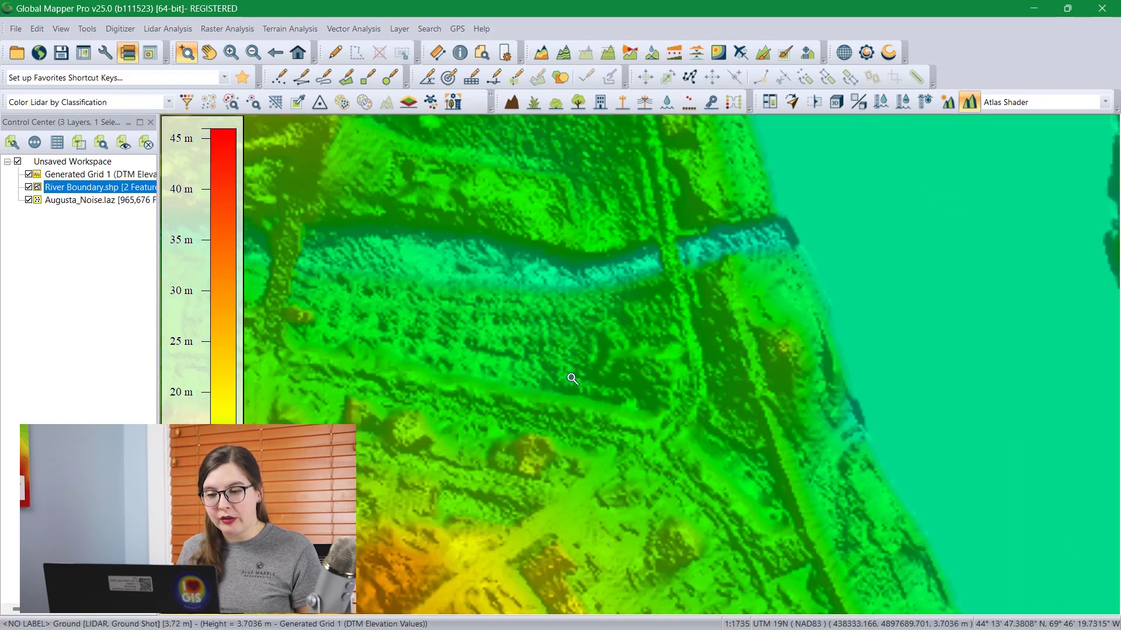
scroll(572, 379, "down", 1)
scroll(566, 373, "down", 1)
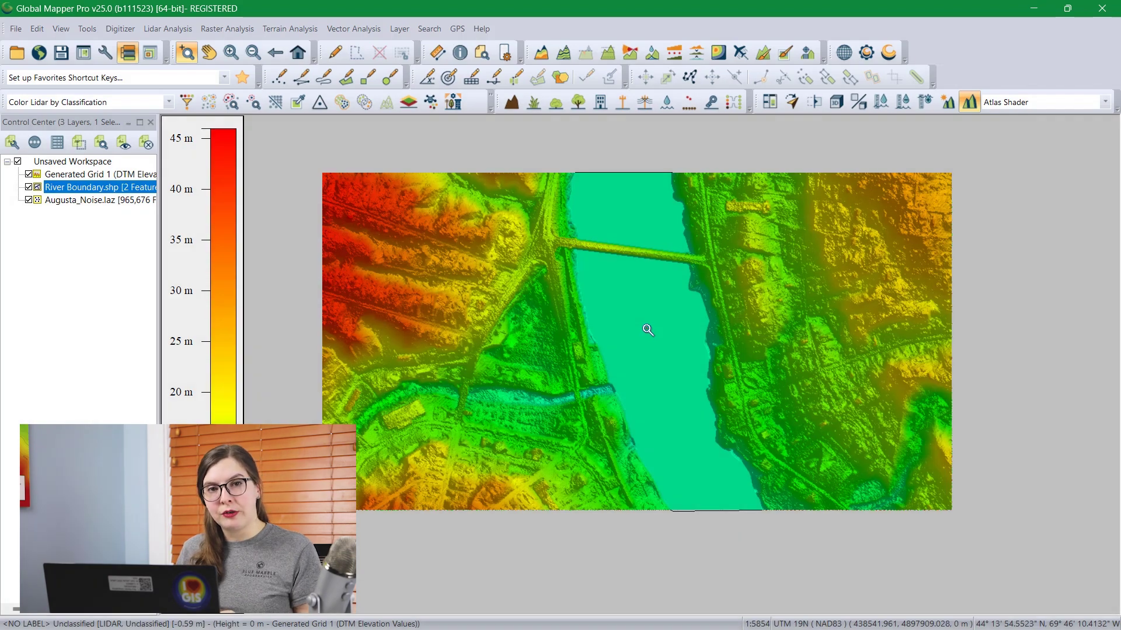
Start a new elevation grid from both layers using Binning (Maximum Value - DSM).
left_click(540, 53)
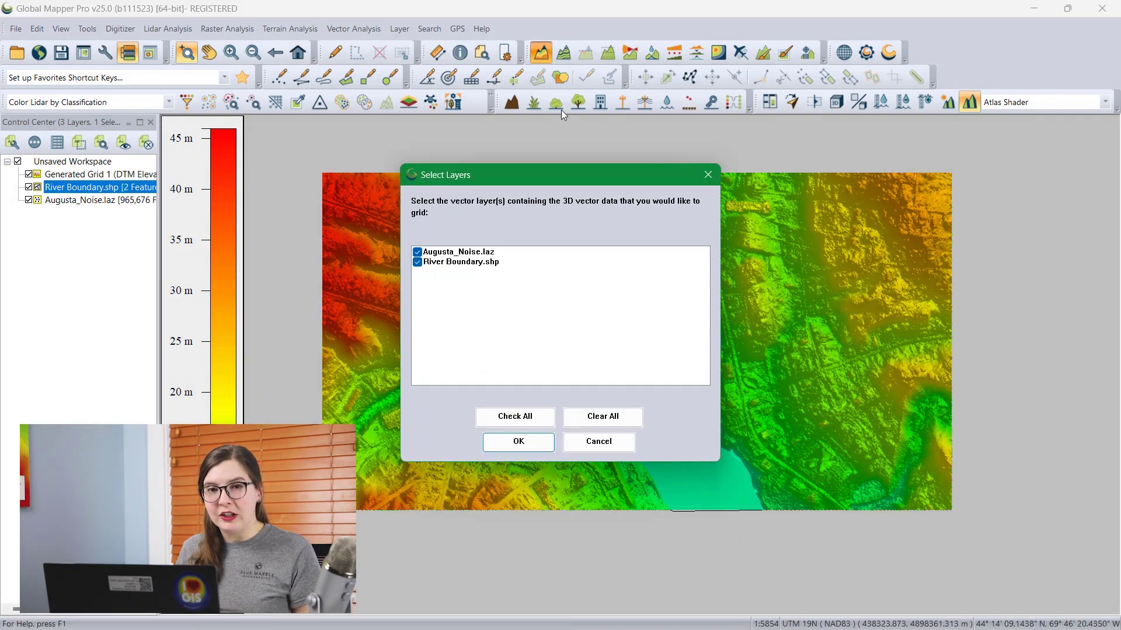
left_click(518, 442)
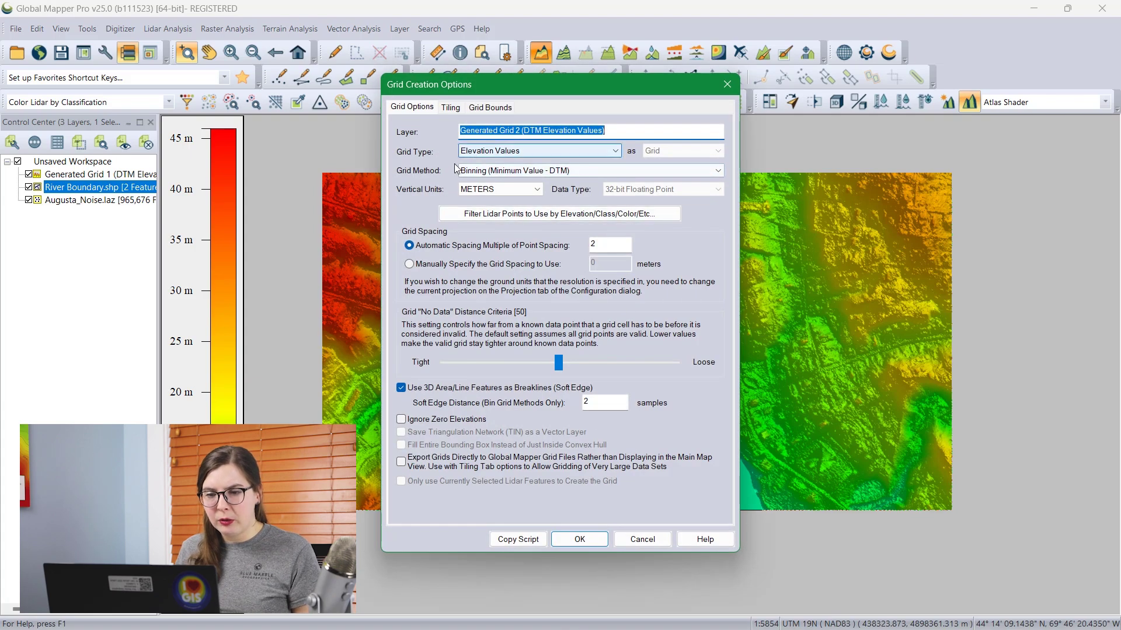
left_click(487, 172)
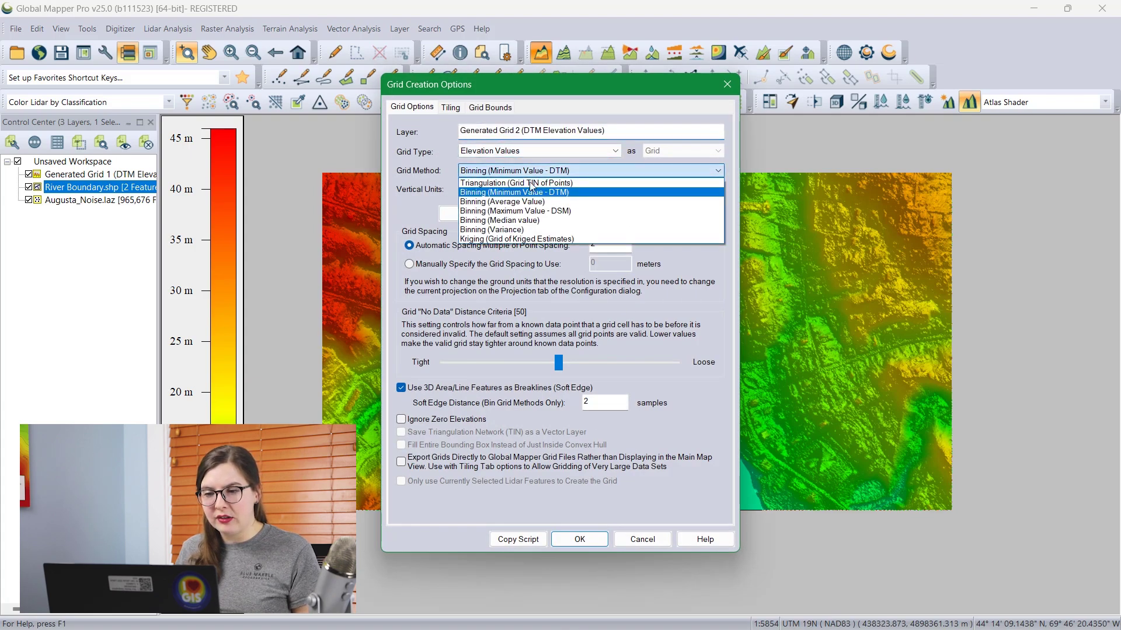
left_click(603, 213)
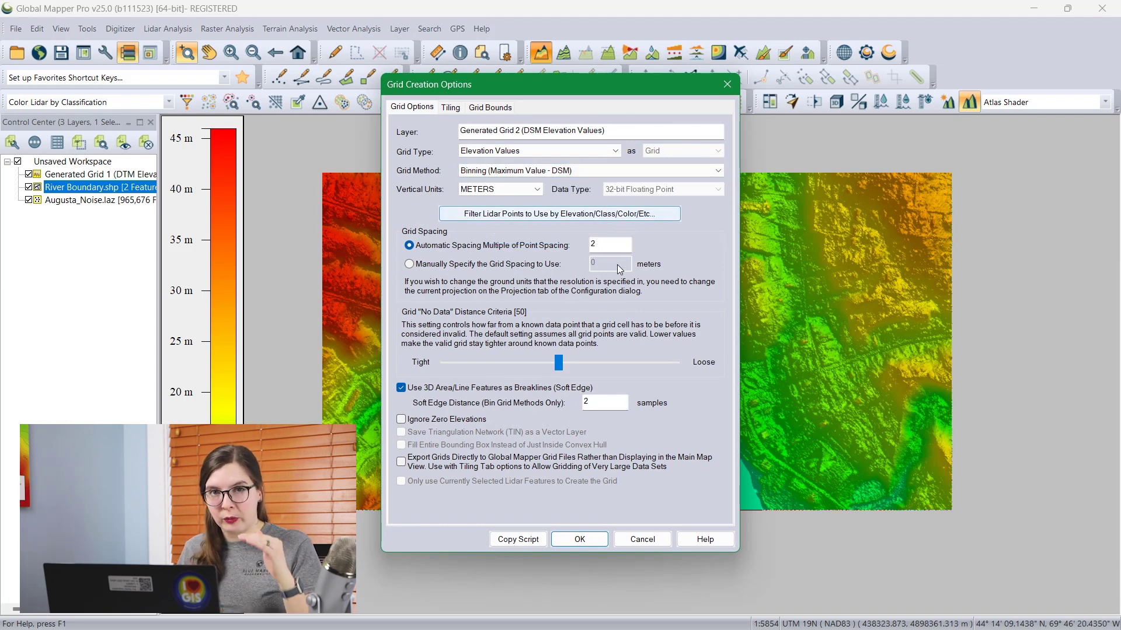
Restrict lidar points to the Ground and Building classes and create the DSM grid.
left_click(516, 214)
left_click(593, 326)
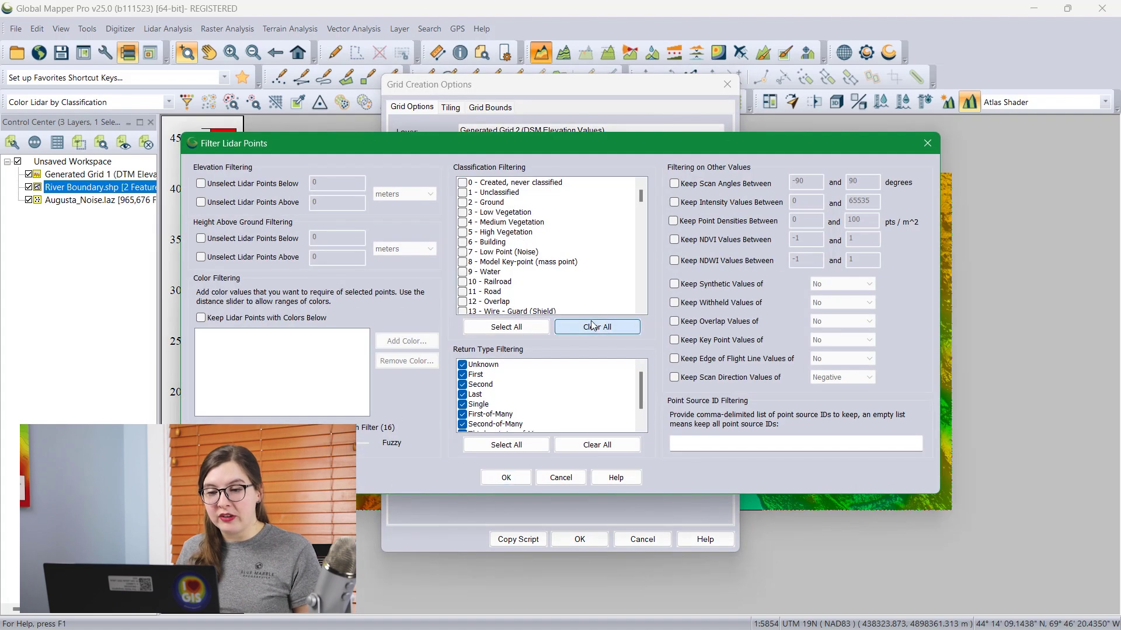
left_click(463, 203)
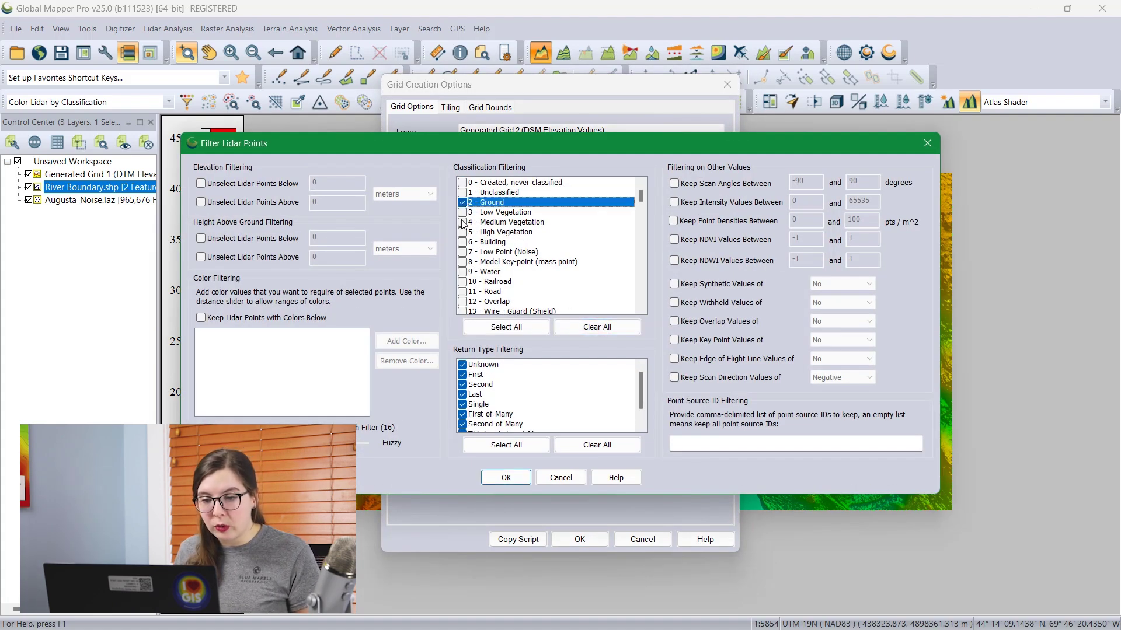
left_click(464, 244)
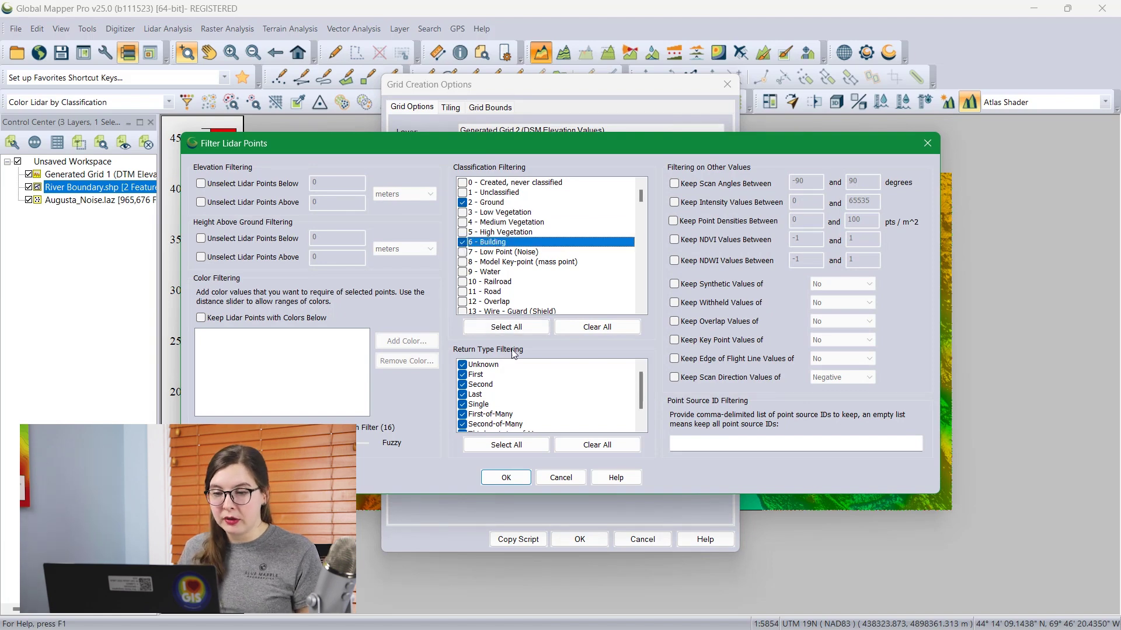
left_click(506, 477)
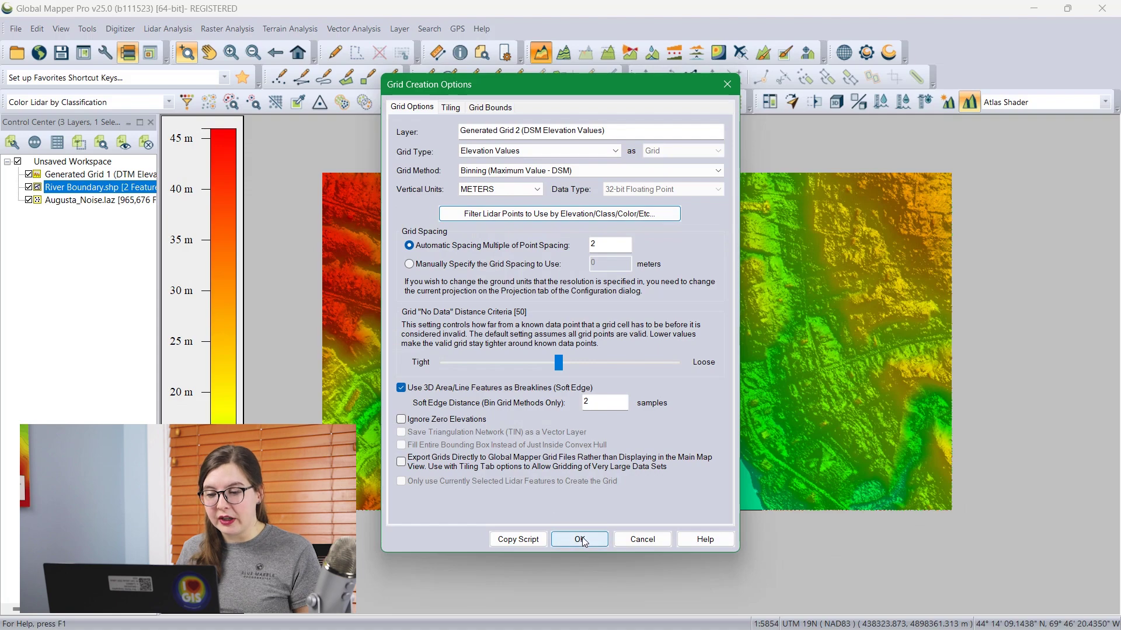
left_click(581, 537)
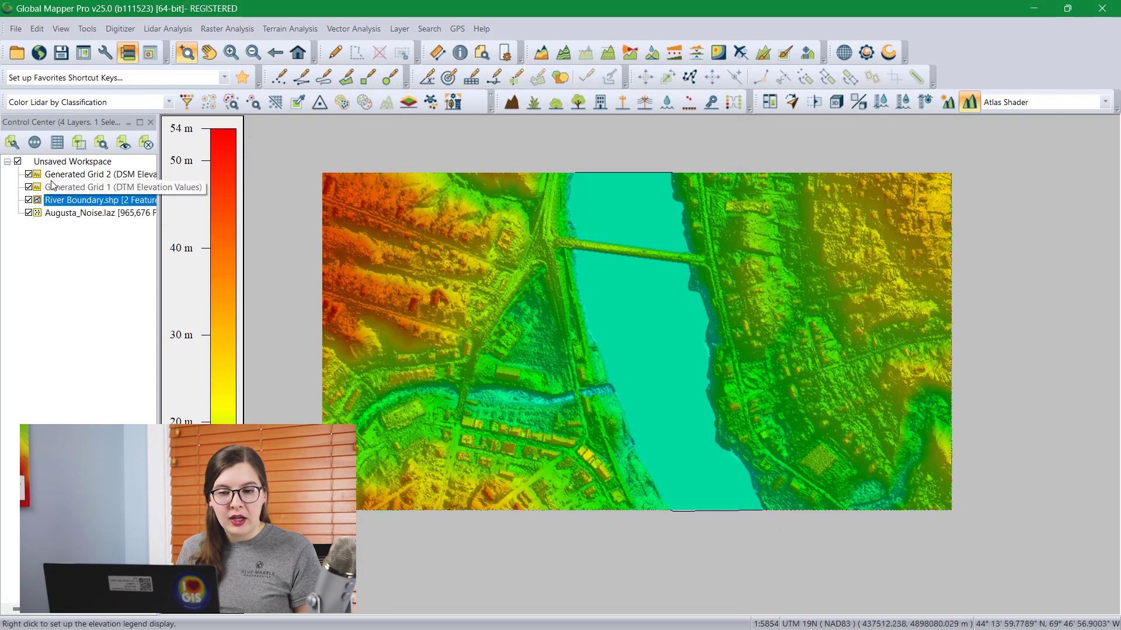
Uncheck Generated Grid 1 and zoom and pan to inspect the DSM's raised buildings.
left_click(29, 187)
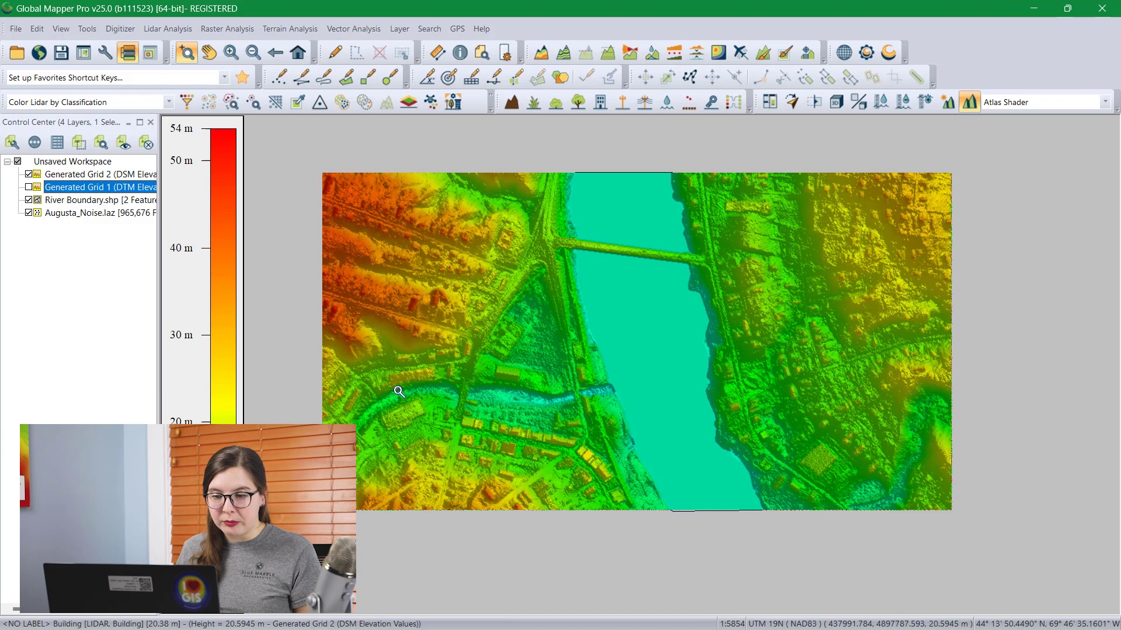
scroll(496, 408, "up", 4)
scroll(678, 561, "down", 3)
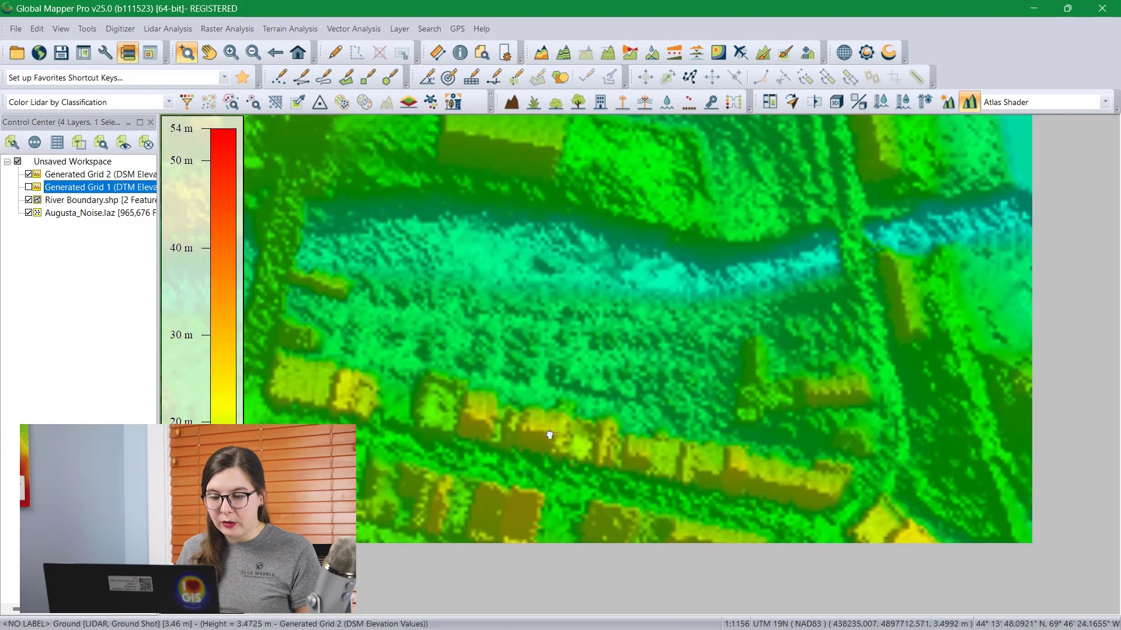
scroll(574, 437, "down", 3)
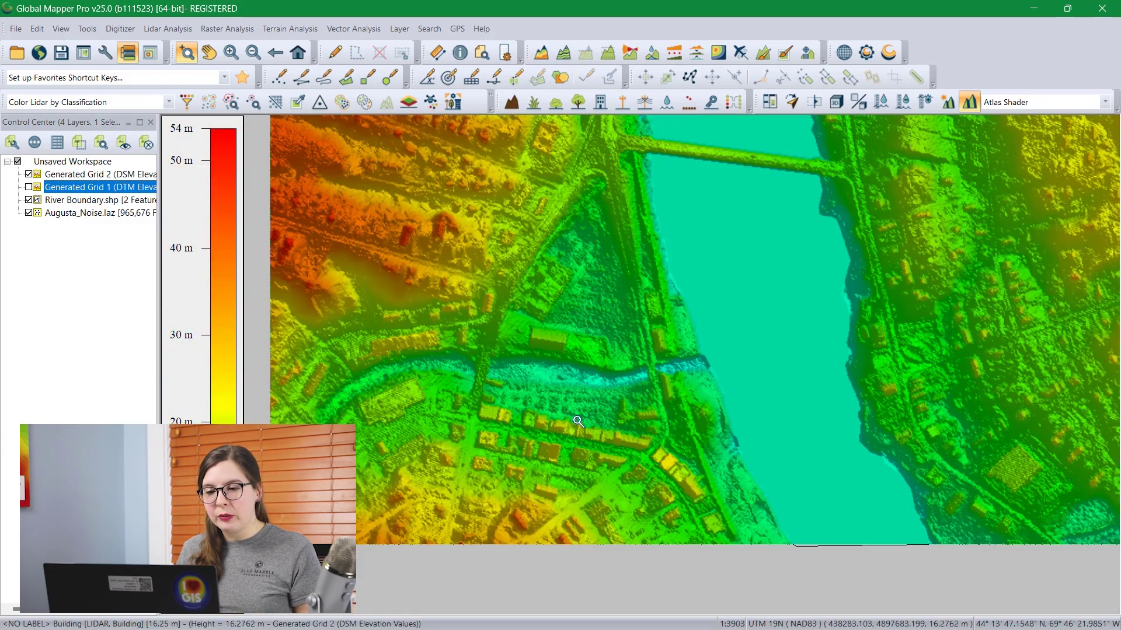
left_click_drag(593, 330, 576, 345)
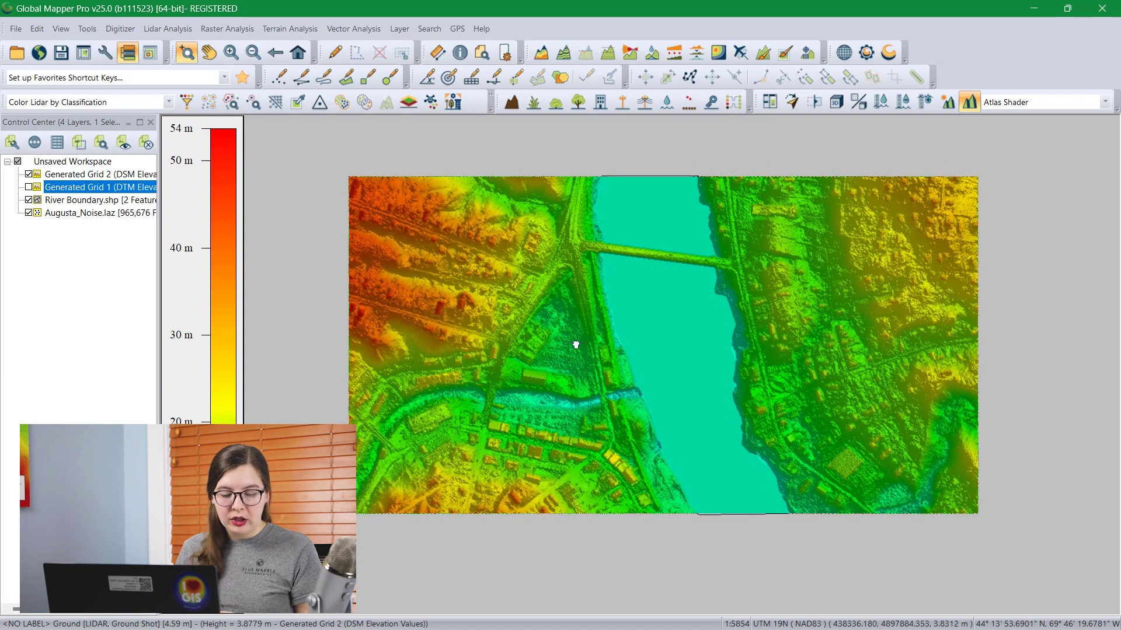